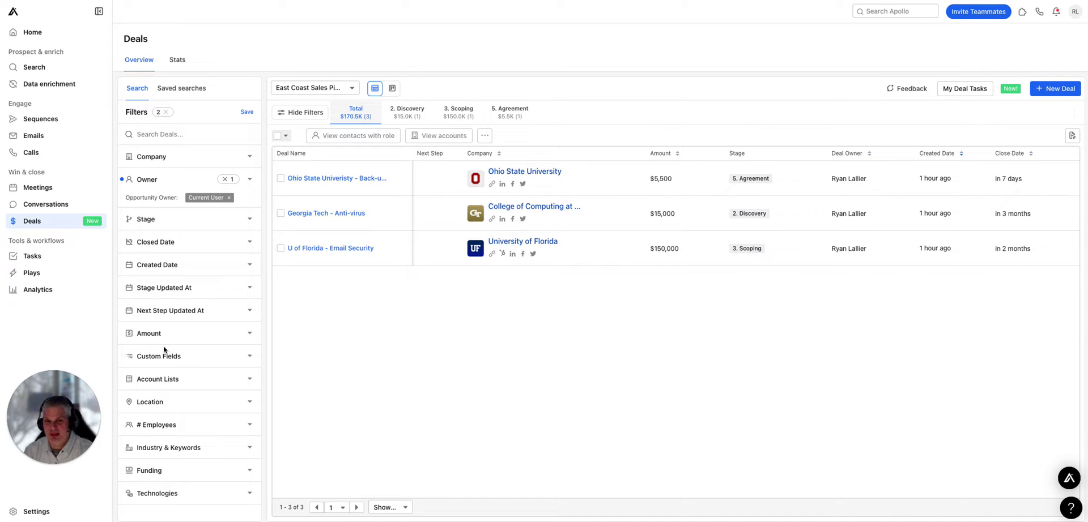
# Check the pipeline choices available for the deals list
pyautogui.click(351, 89)
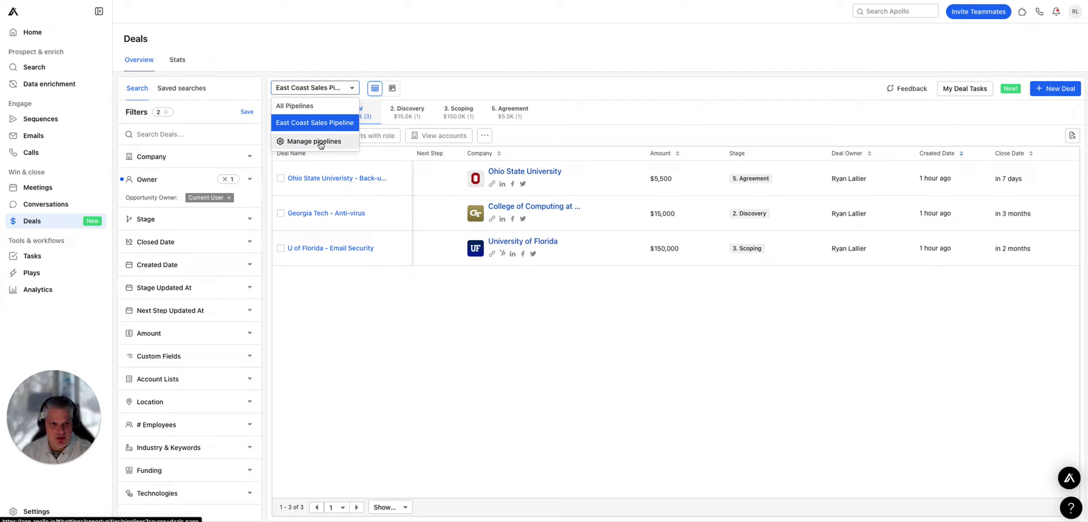
pyautogui.click(507, 317)
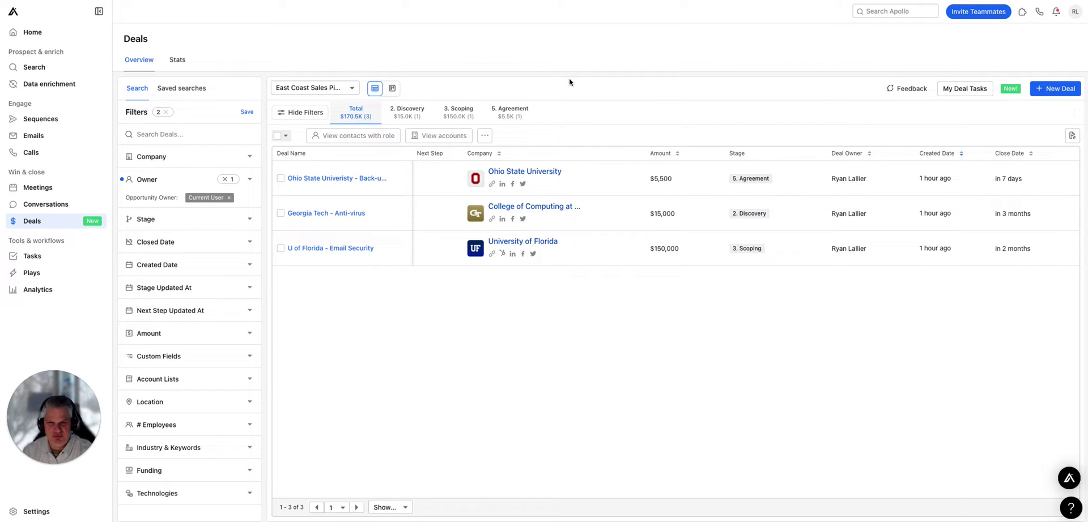
# Start a new deal in the East Coast Sales Pipeline and select Microsoft as its account
pyautogui.click(1067, 96)
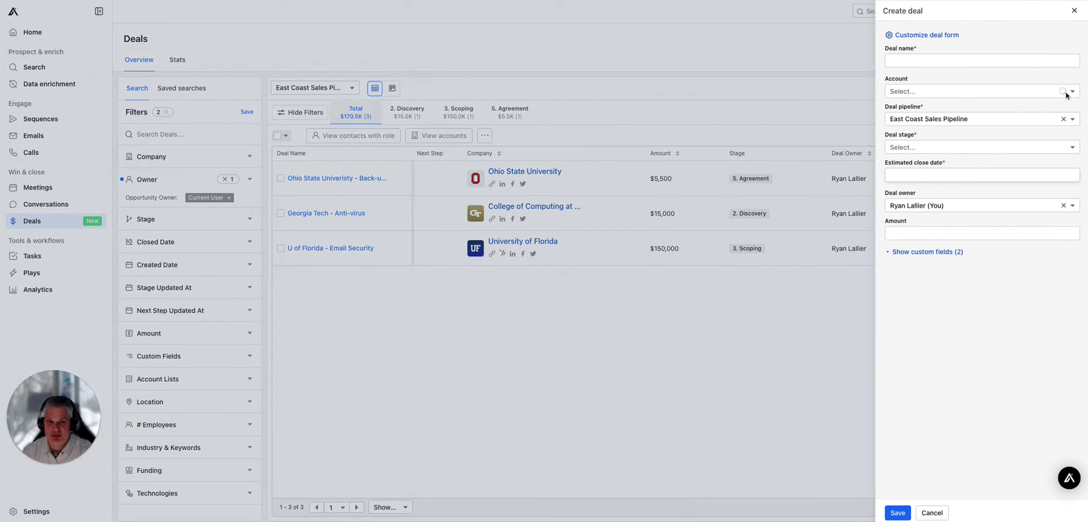
pyautogui.click(963, 61)
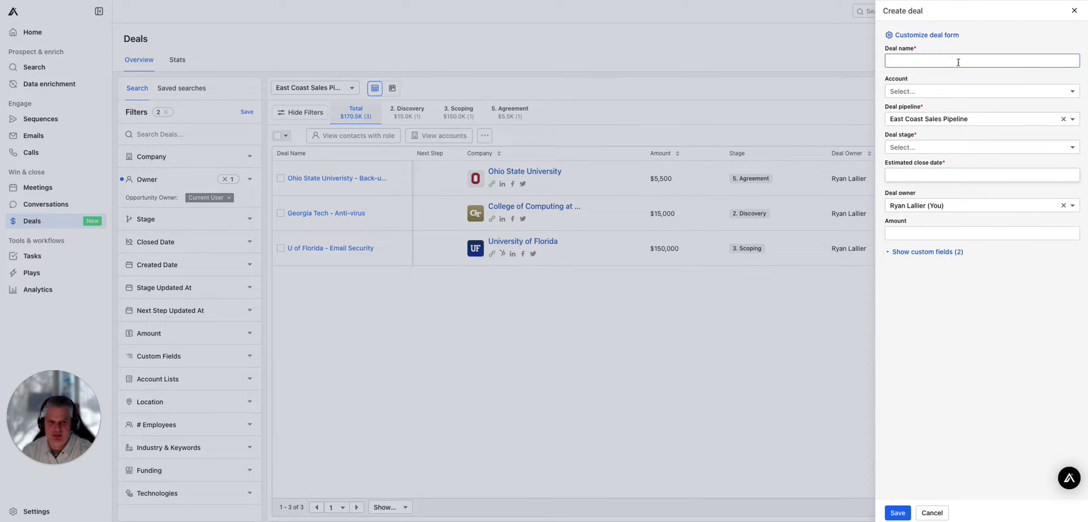
pyautogui.click(960, 91)
pyautogui.click(952, 138)
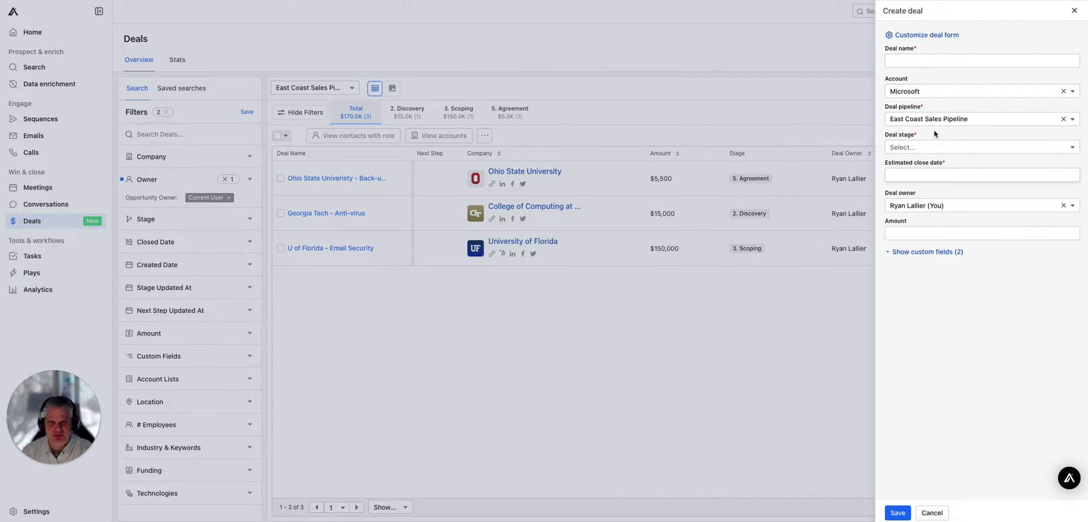
# Examine the full range of deal stages offered for the new deal
pyautogui.click(912, 148)
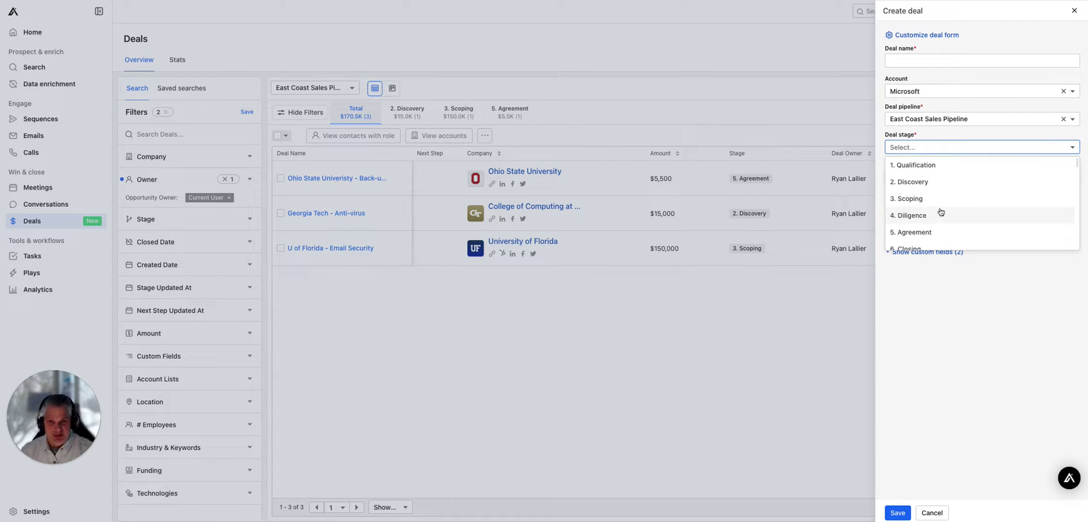
pyautogui.scroll(-3, 938, 211)
pyautogui.scroll(-5, 938, 211)
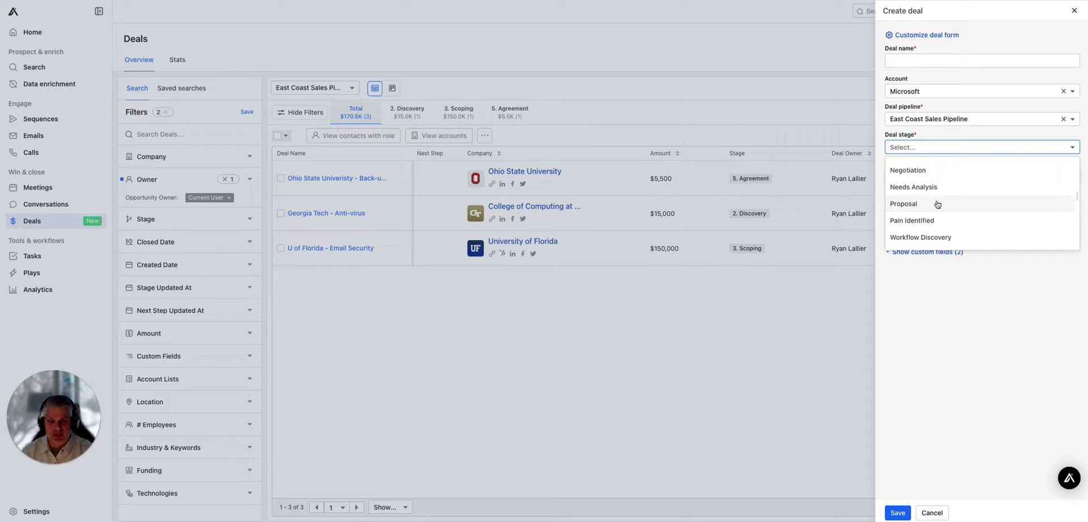
pyautogui.scroll(-2, 938, 205)
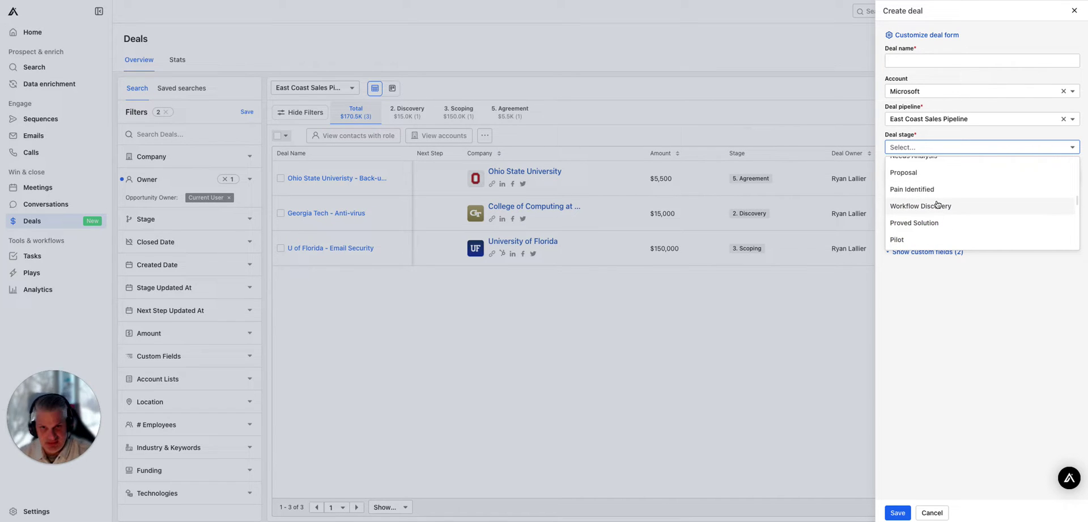
pyautogui.scroll(-3, 936, 207)
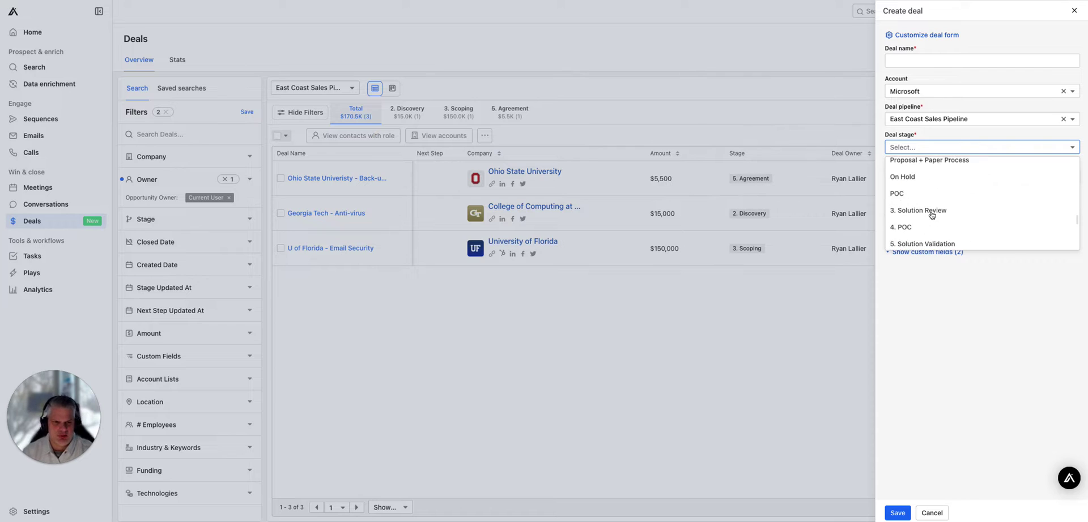
pyautogui.scroll(-5, 932, 215)
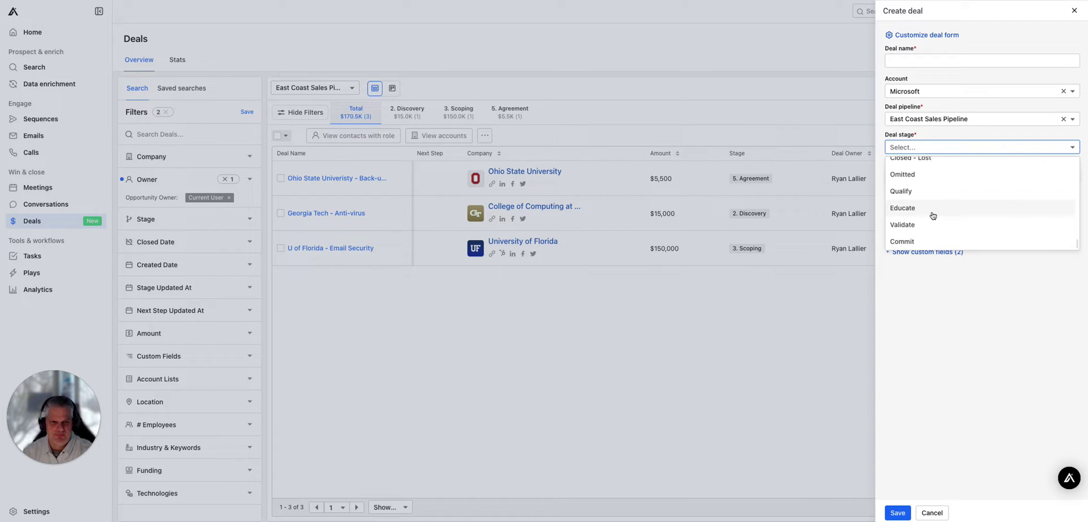
pyautogui.scroll(5, 929, 214)
pyautogui.click(924, 284)
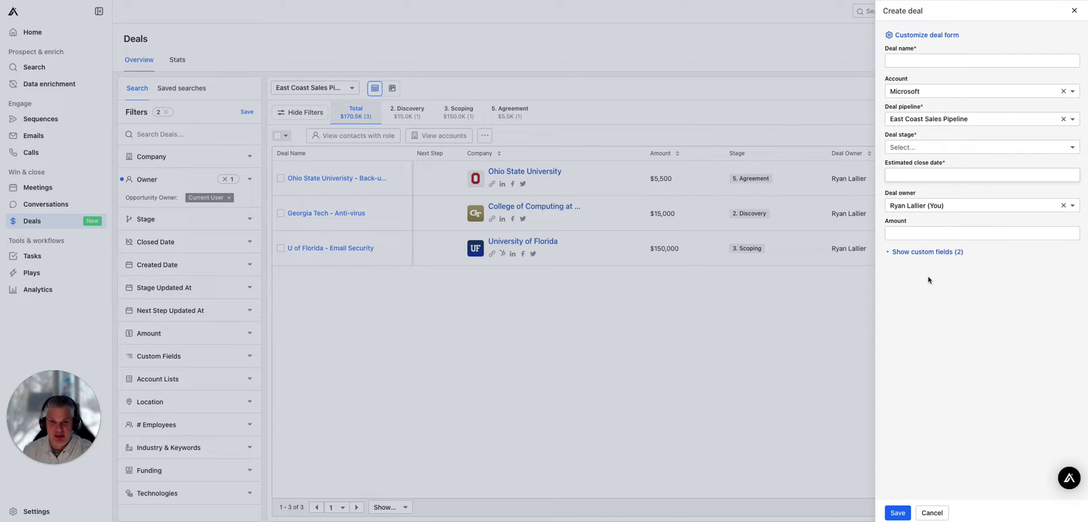
# Inspect the new deal's Amount field and reveal its custom fields
pyautogui.click(919, 234)
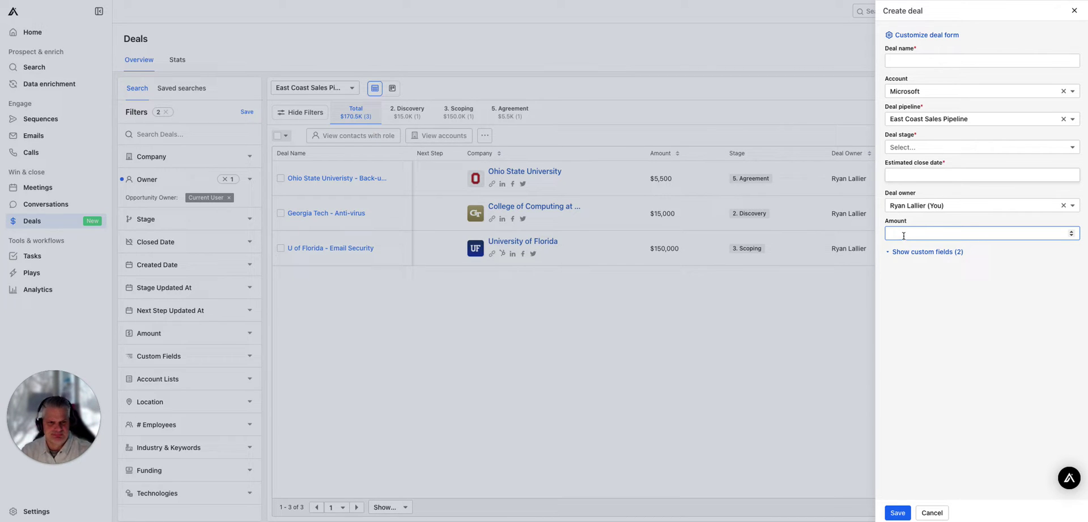
pyautogui.click(904, 234)
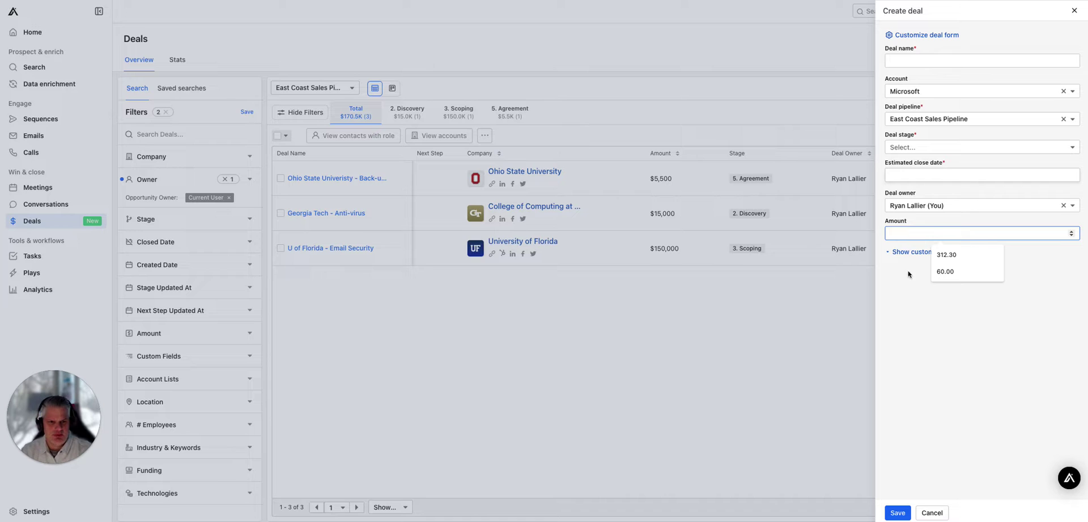
pyautogui.click(909, 251)
pyautogui.click(910, 253)
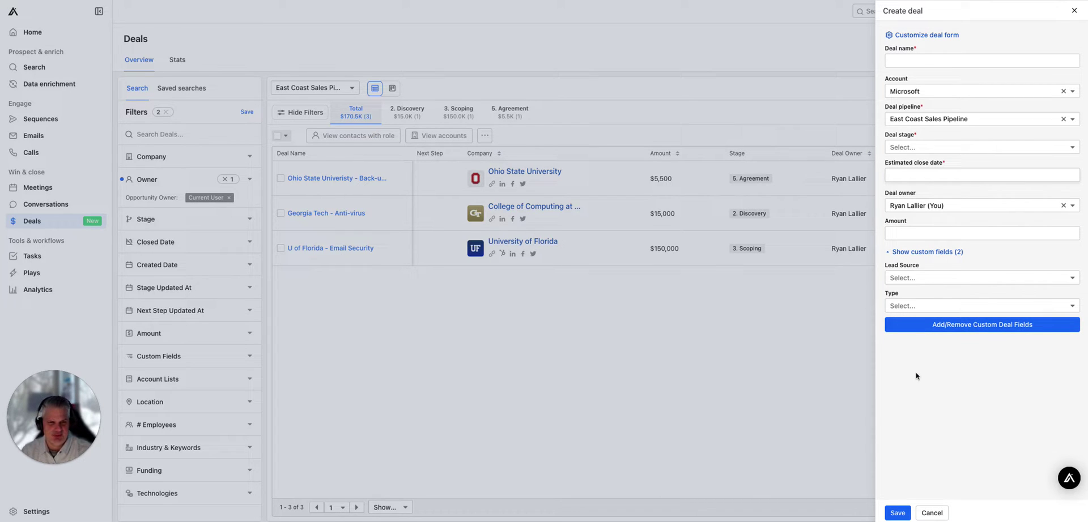
# Review the Type and Lead Source choices, pick Event - Conference as lead source, and open the custom deal field settings
pyautogui.click(916, 306)
pyautogui.click(917, 322)
pyautogui.click(916, 279)
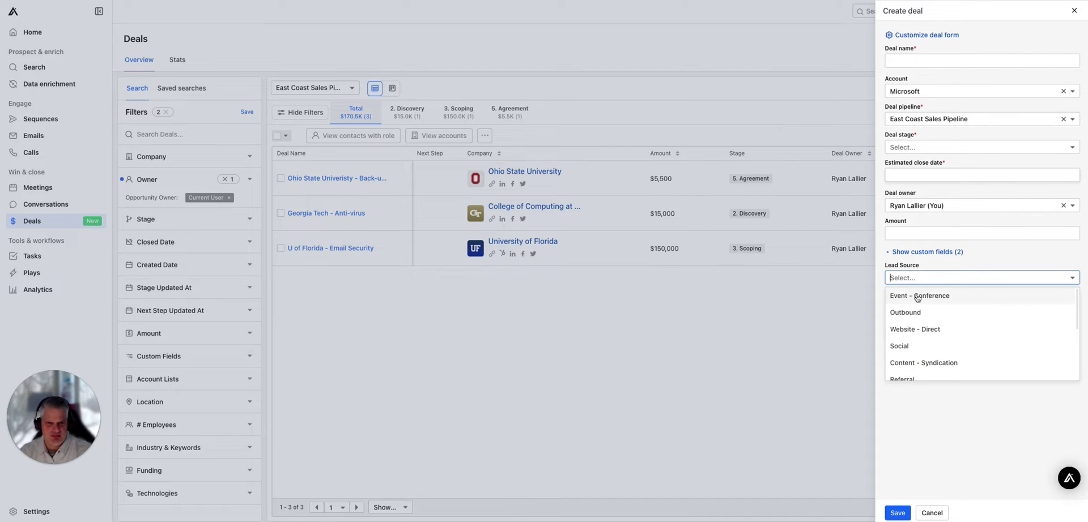
pyautogui.click(916, 296)
pyautogui.click(941, 331)
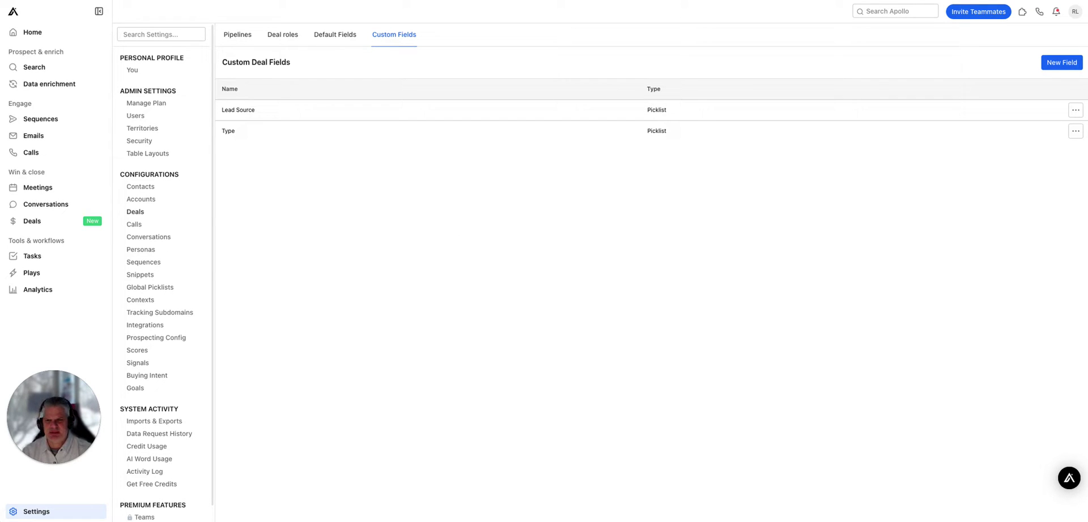
# Return to the deals list, go to Ohio State University's company deals, and open its Back-up and Recovery deal
pyautogui.click(31, 220)
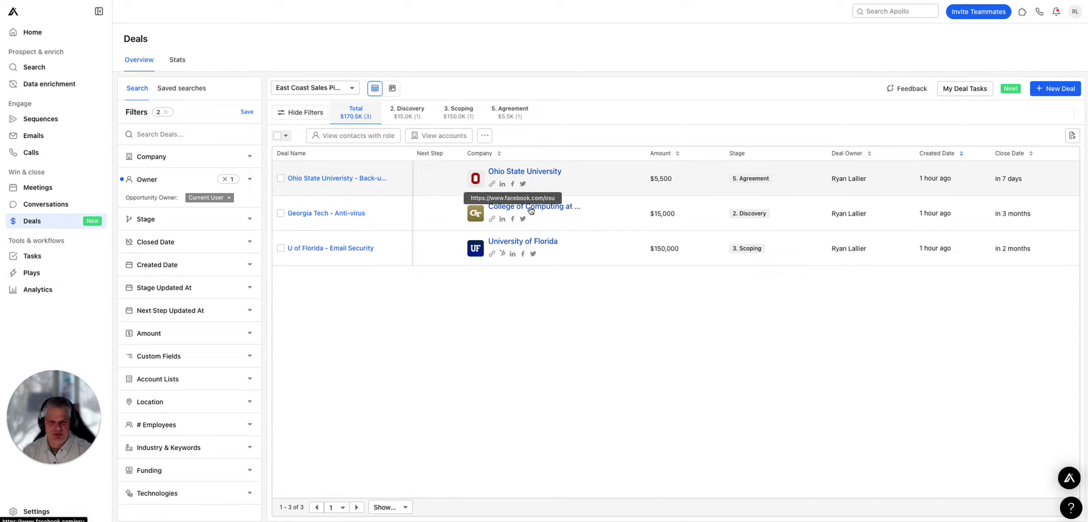
pyautogui.click(539, 173)
pyautogui.scroll(-1, 323, 243)
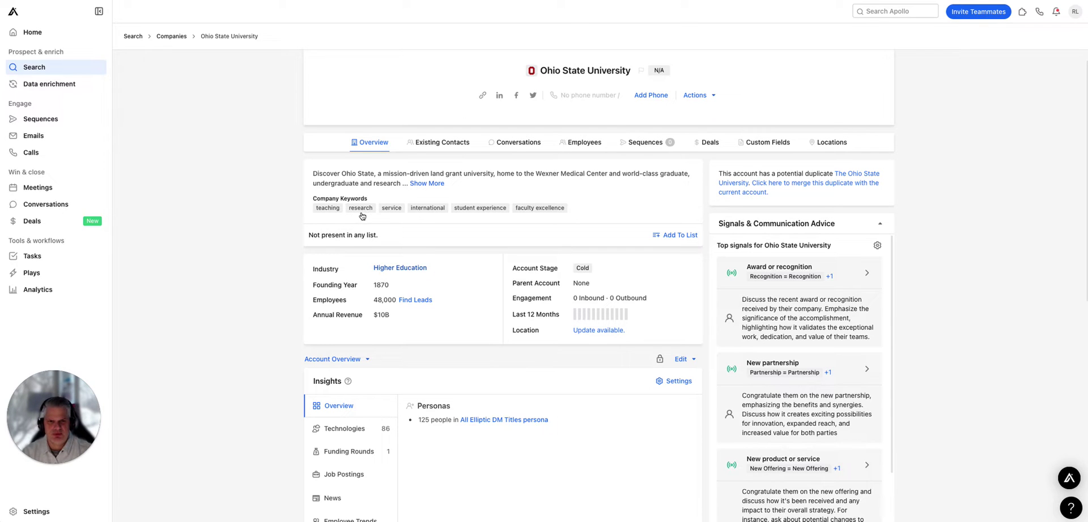
pyautogui.click(708, 142)
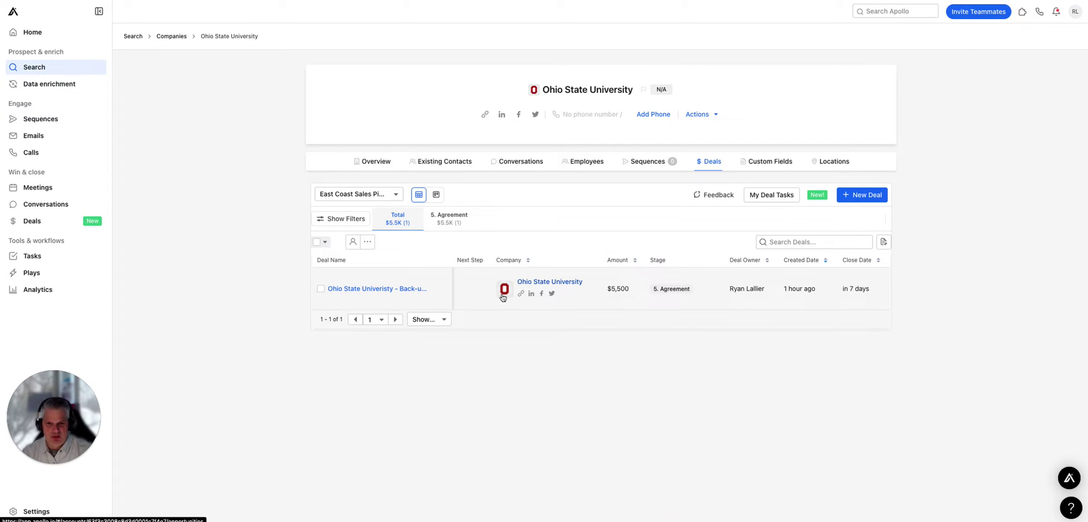
pyautogui.click(475, 293)
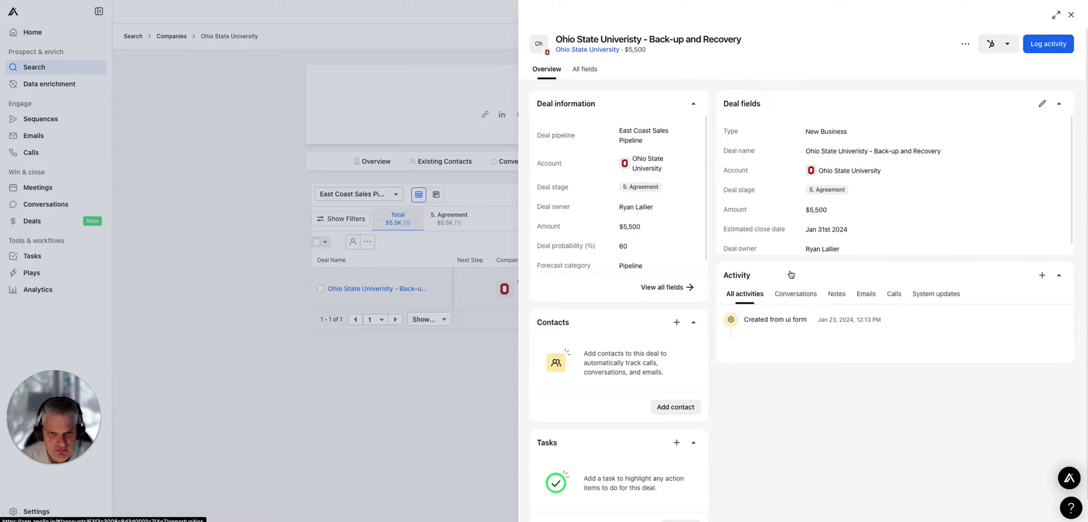
# Review all fields of the Back-up and Recovery deal, check how its Next step is edited, and close the deal
pyautogui.click(584, 69)
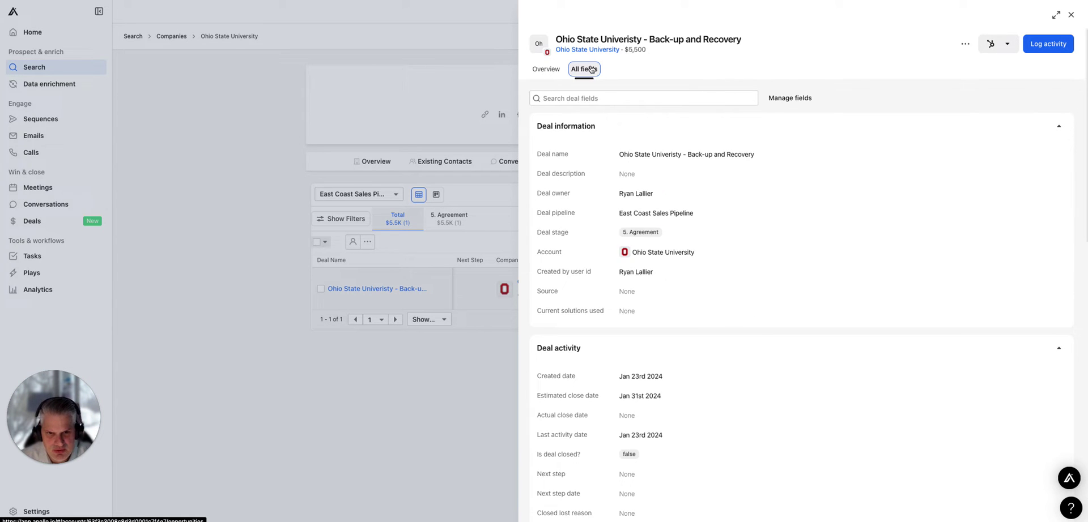
pyautogui.scroll(-4, 632, 304)
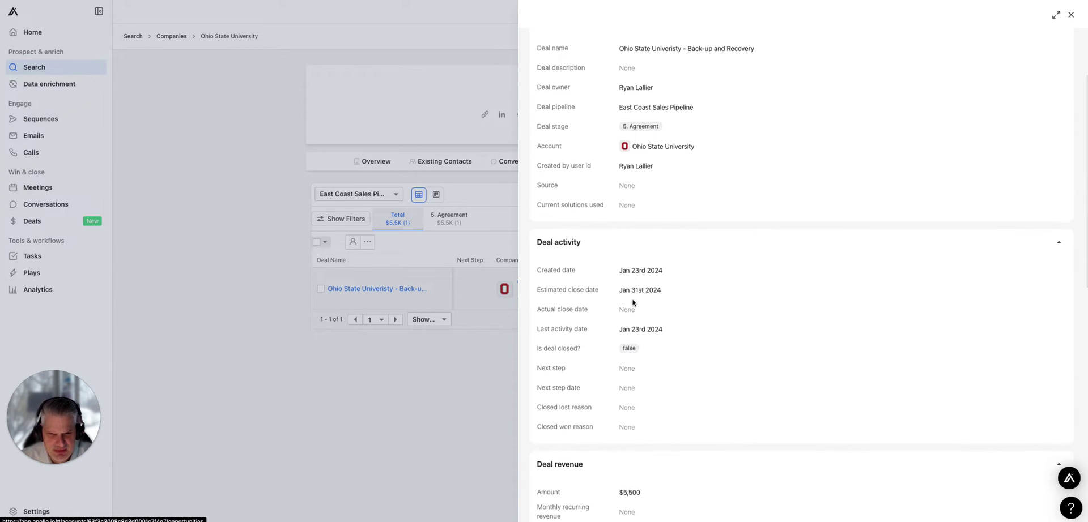
pyautogui.scroll(-1, 632, 305)
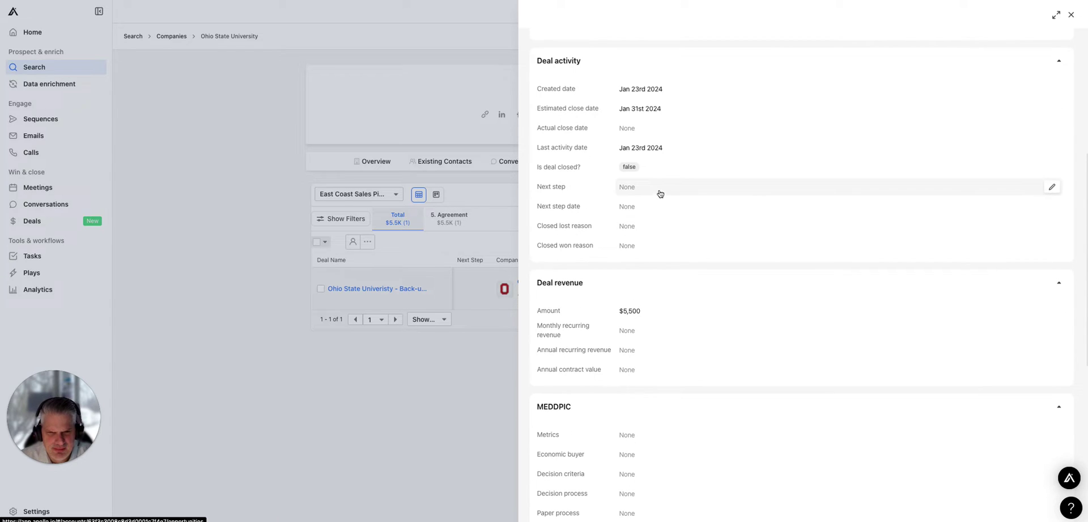
pyautogui.click(628, 190)
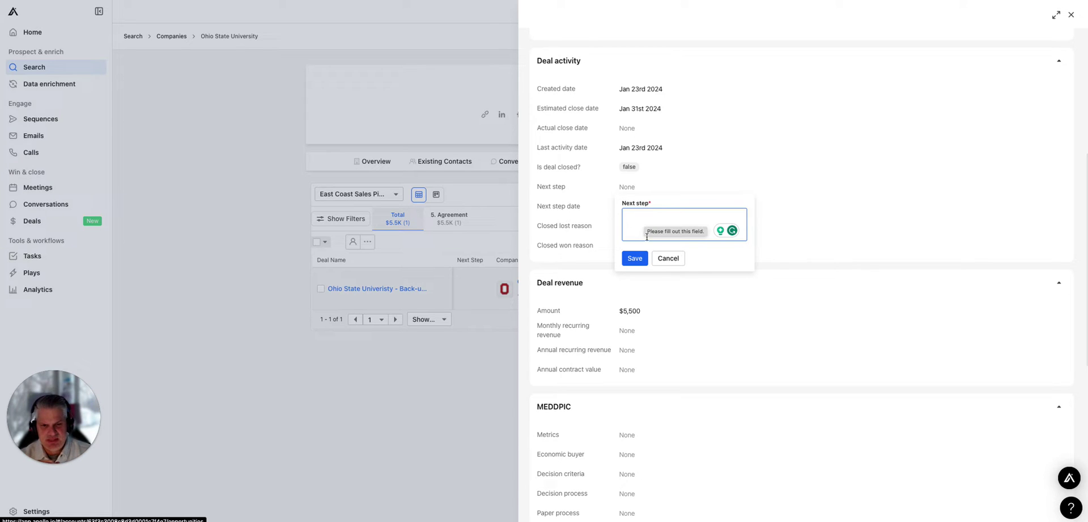
pyautogui.click(668, 259)
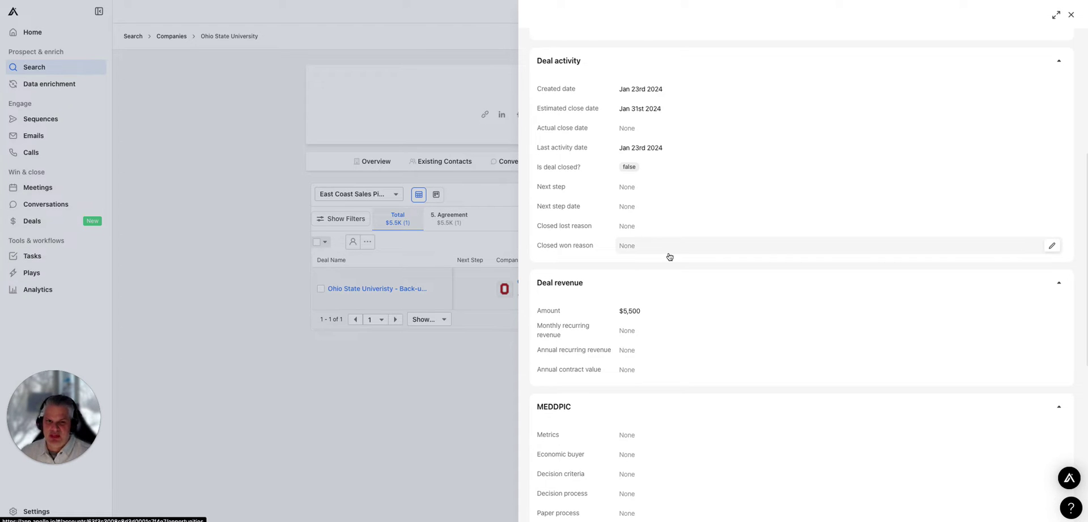
pyautogui.click(1071, 14)
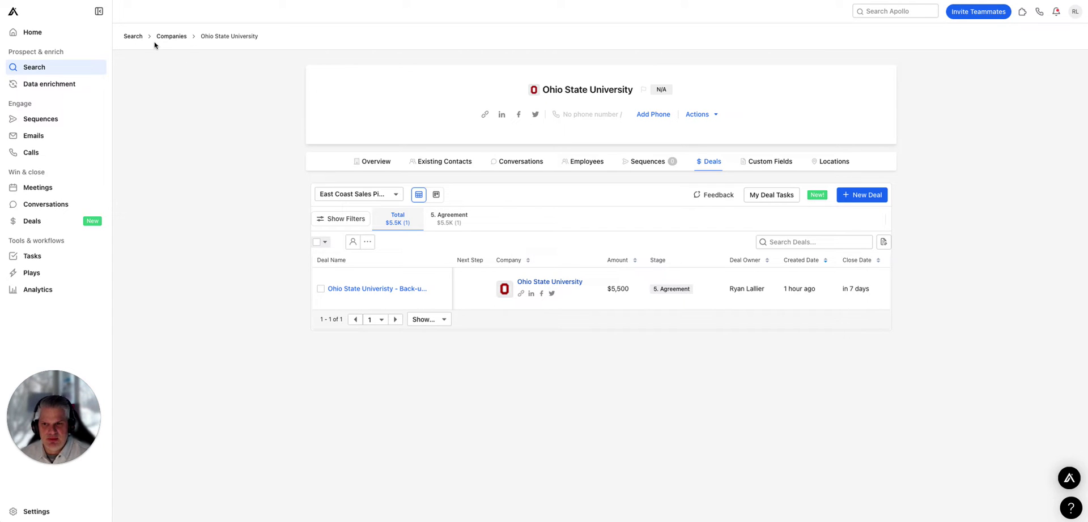
# Open the Ohio State back-up deal from the deals list and review its conversations, notes and all activities
pyautogui.click(26, 220)
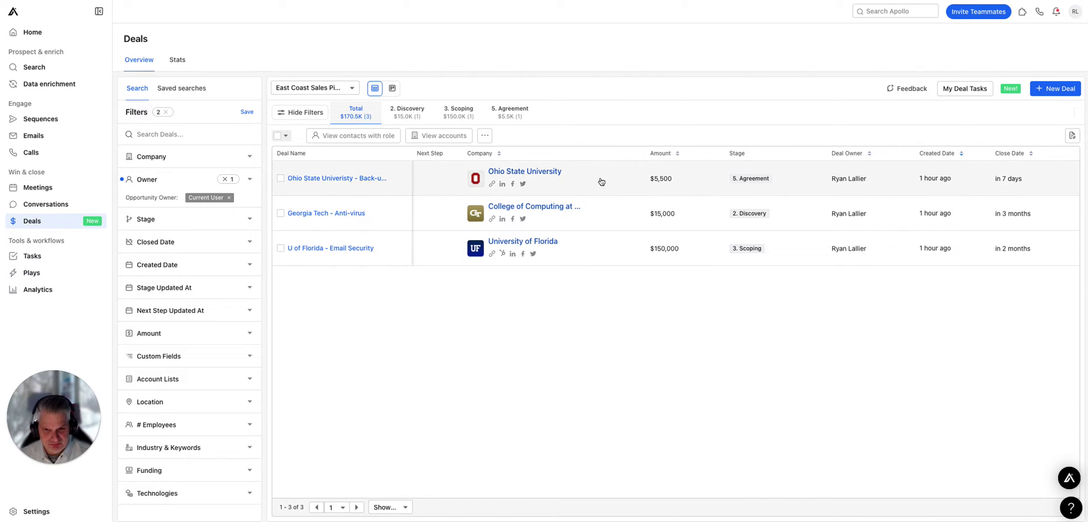
pyautogui.click(328, 178)
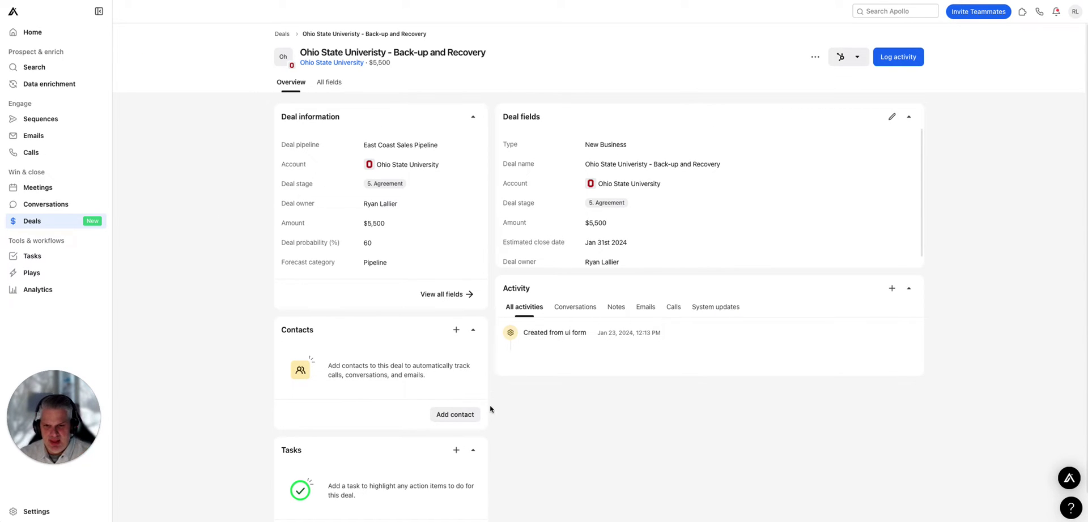
pyautogui.scroll(-1, 391, 359)
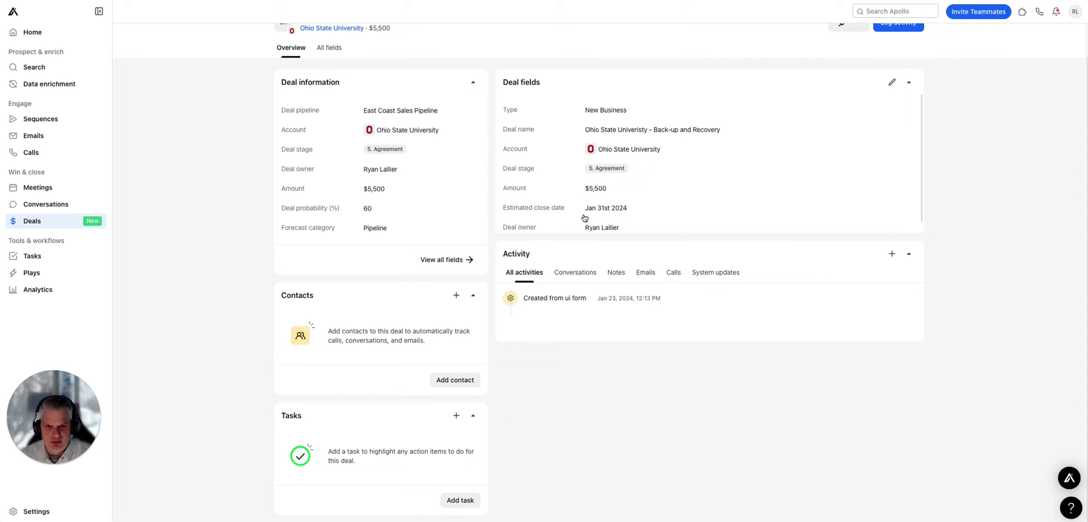
pyautogui.click(574, 275)
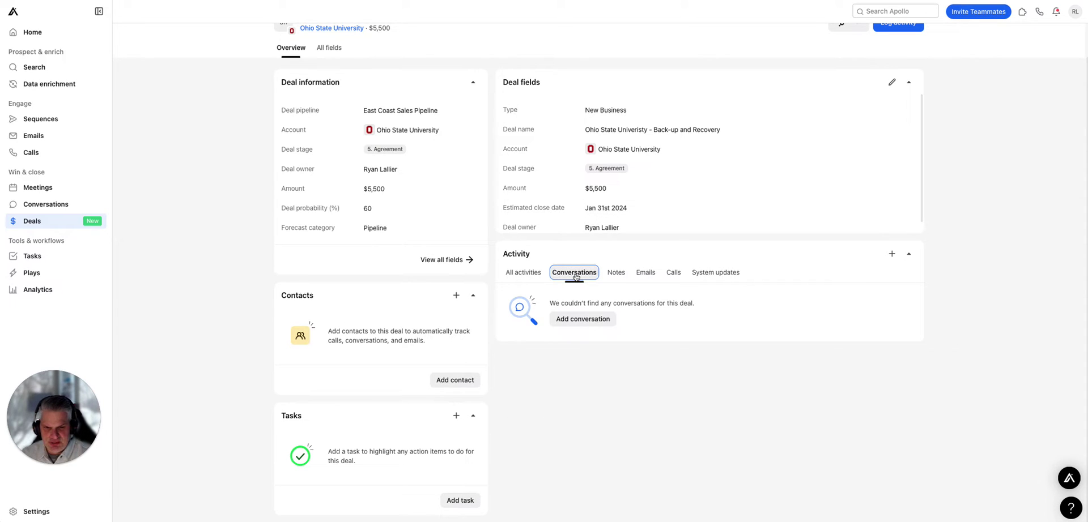
pyautogui.click(616, 274)
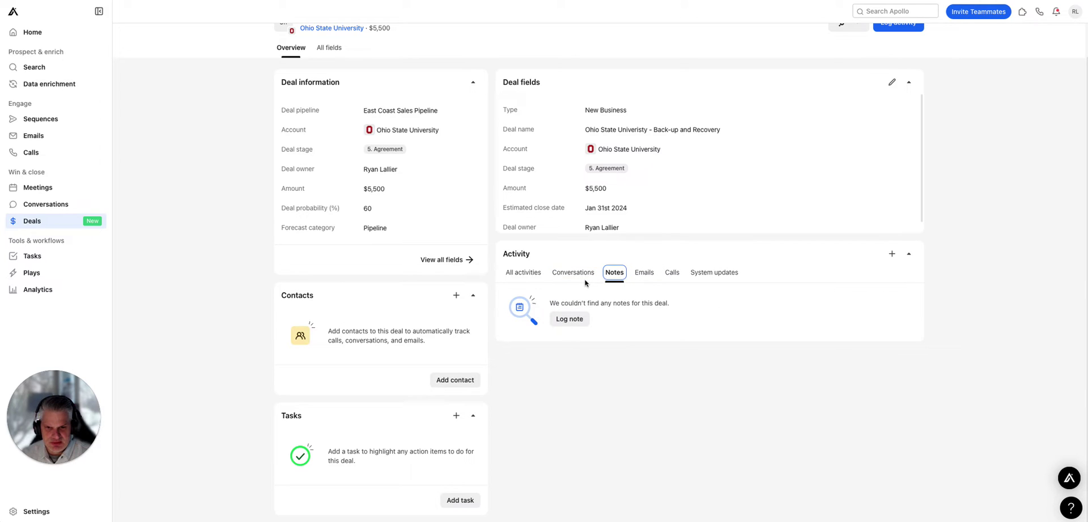
pyautogui.click(517, 275)
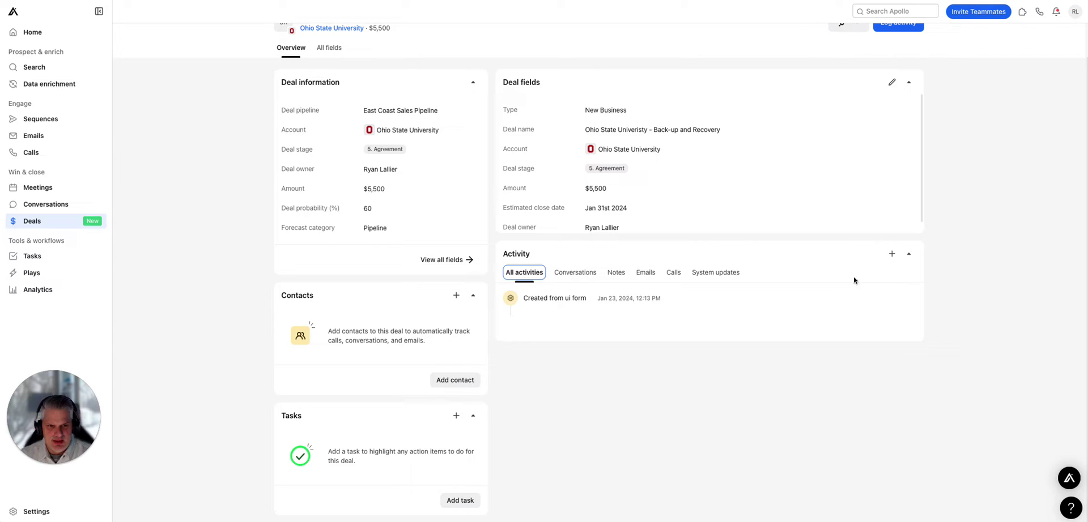
# Inspect how a recorded conversation is added to the deal's activity, without adding one
pyautogui.click(892, 253)
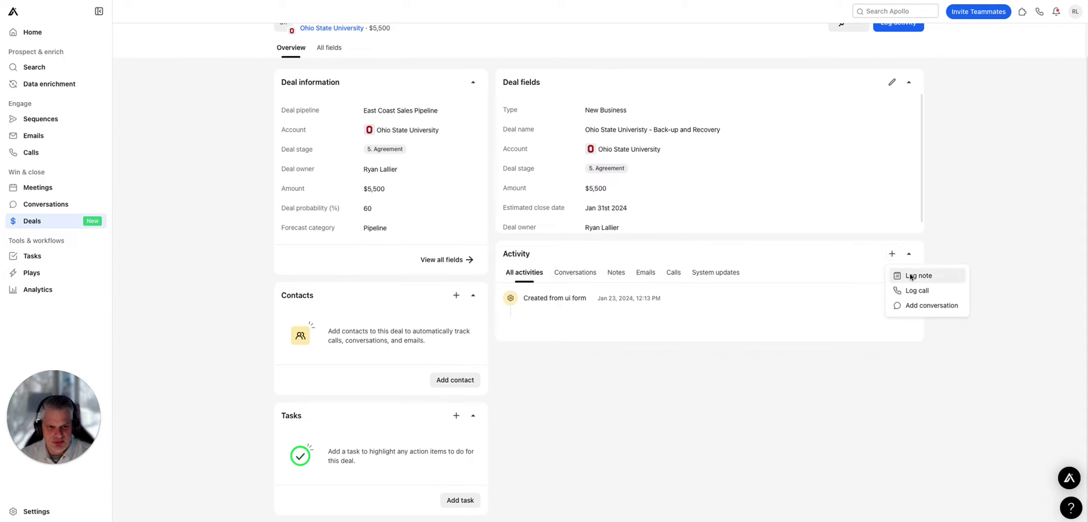
pyautogui.click(912, 306)
pyautogui.click(487, 246)
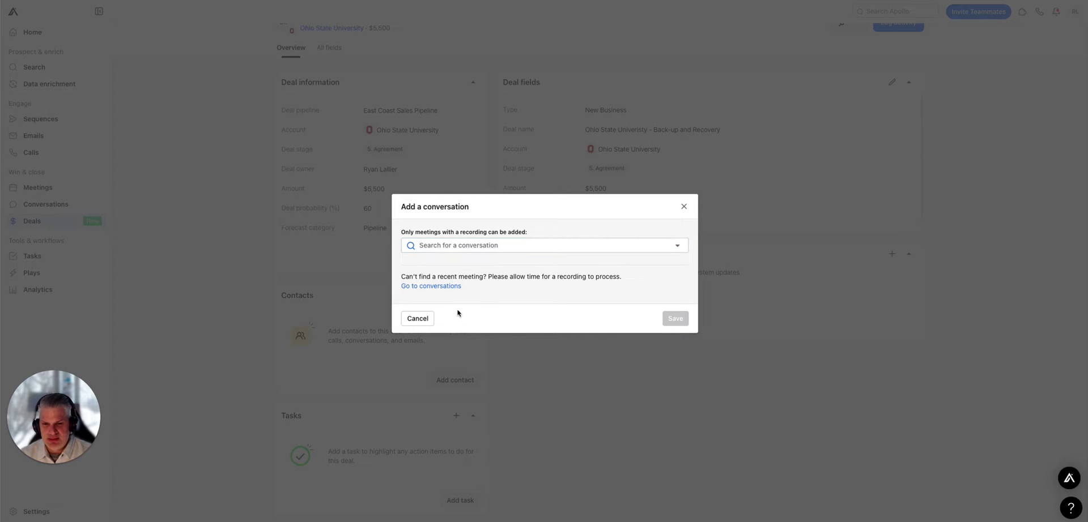
pyautogui.click(414, 319)
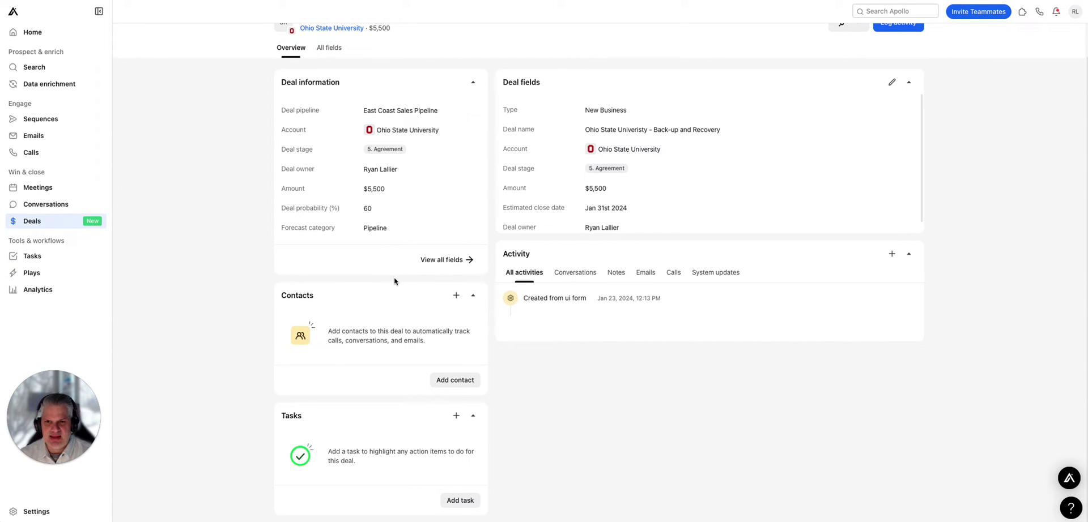
# Return to the deals list and compare the East Coast Sales Pipeline in board view and table view
pyautogui.scroll(1, 329, 134)
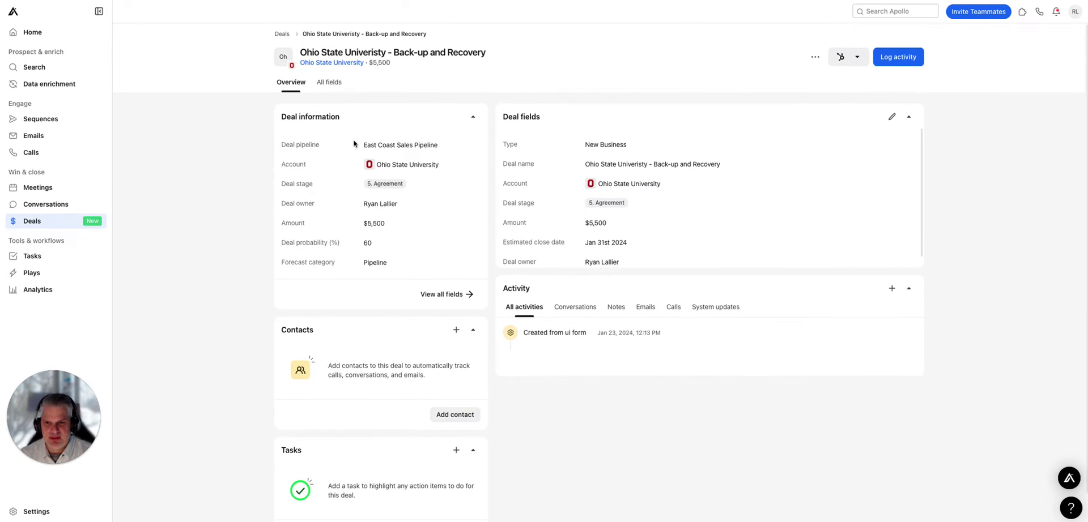
pyautogui.click(281, 34)
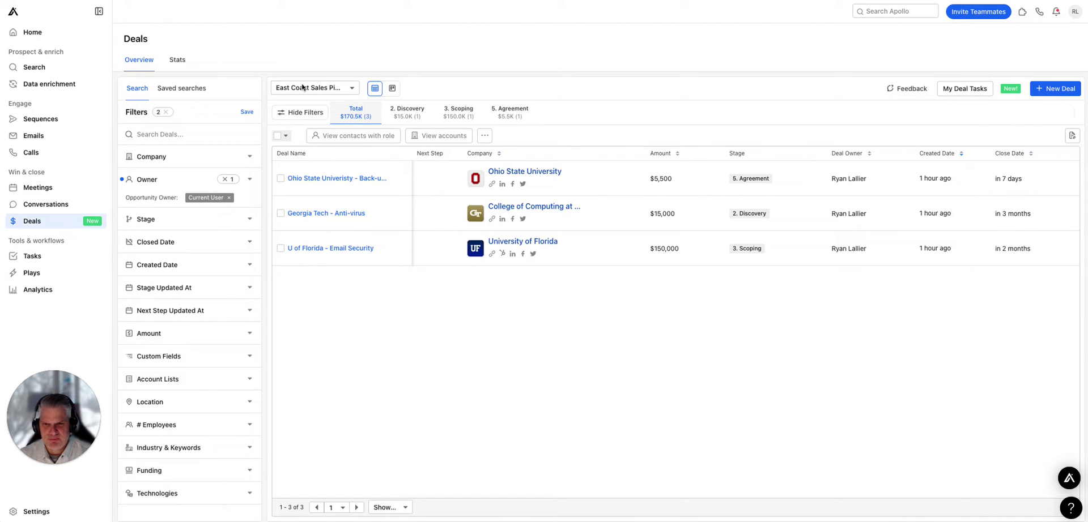
pyautogui.click(392, 88)
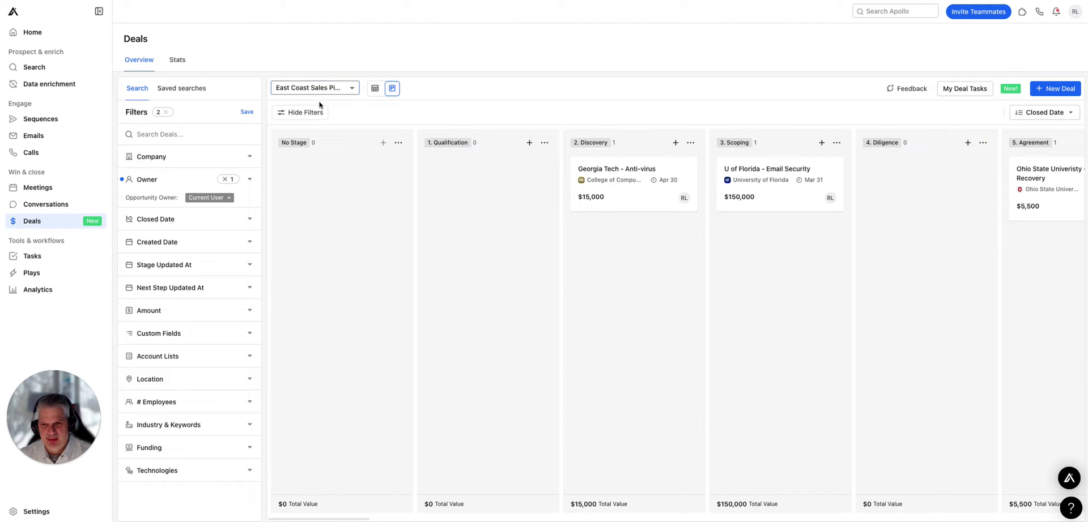
pyautogui.click(375, 88)
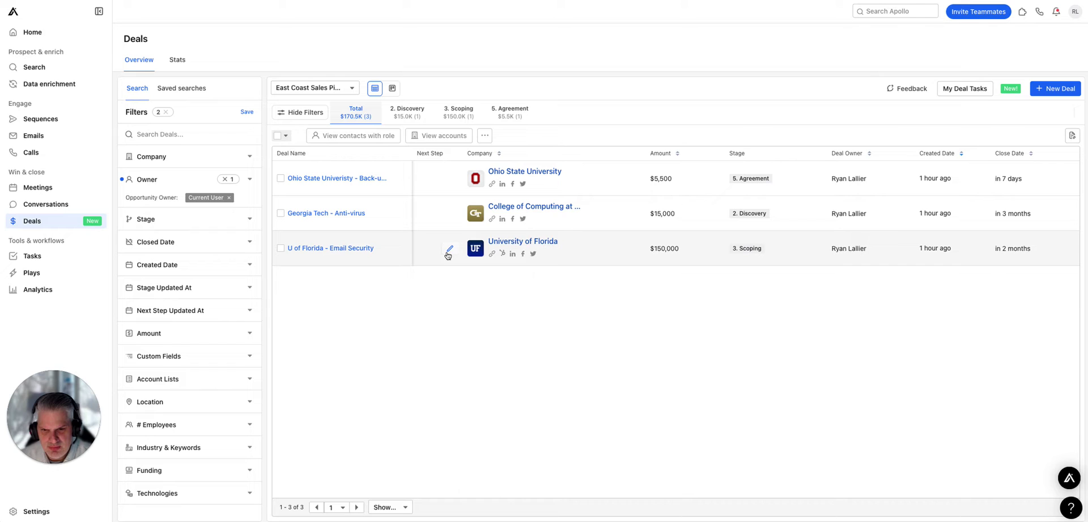
# Check how the U of Florida deal's Next Step is edited, and review the available deal and account columns without changing the table
pyautogui.click(450, 250)
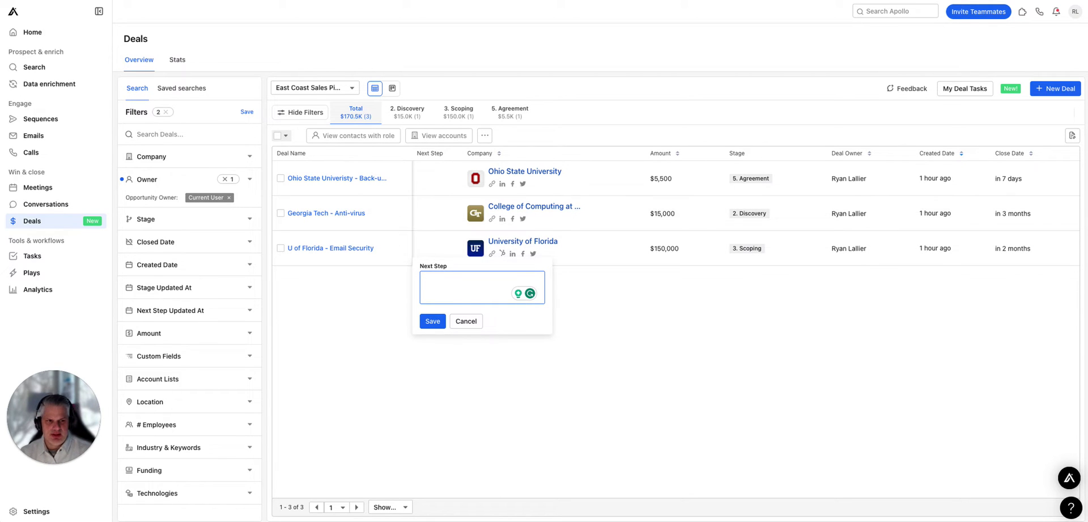
pyautogui.click(1072, 135)
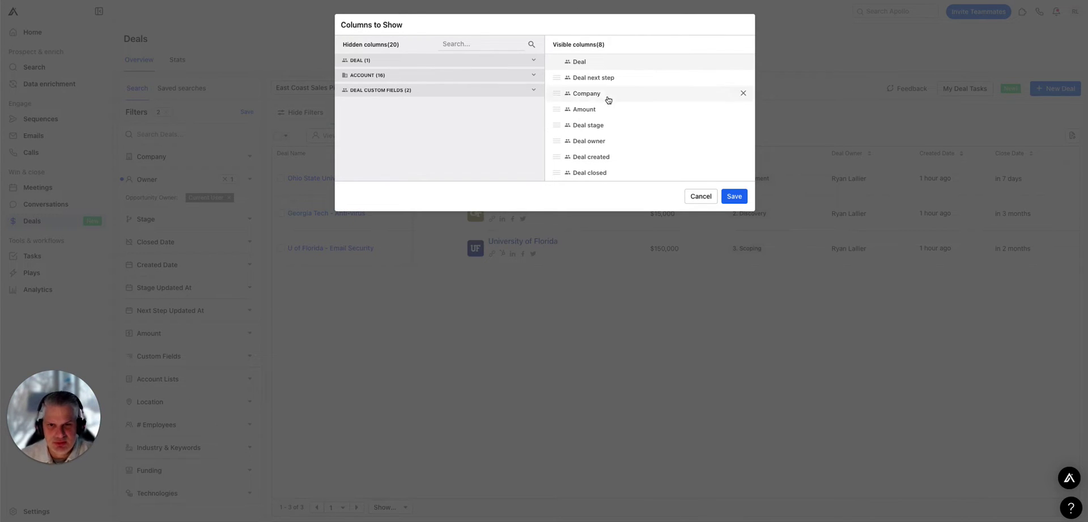
pyautogui.click(438, 64)
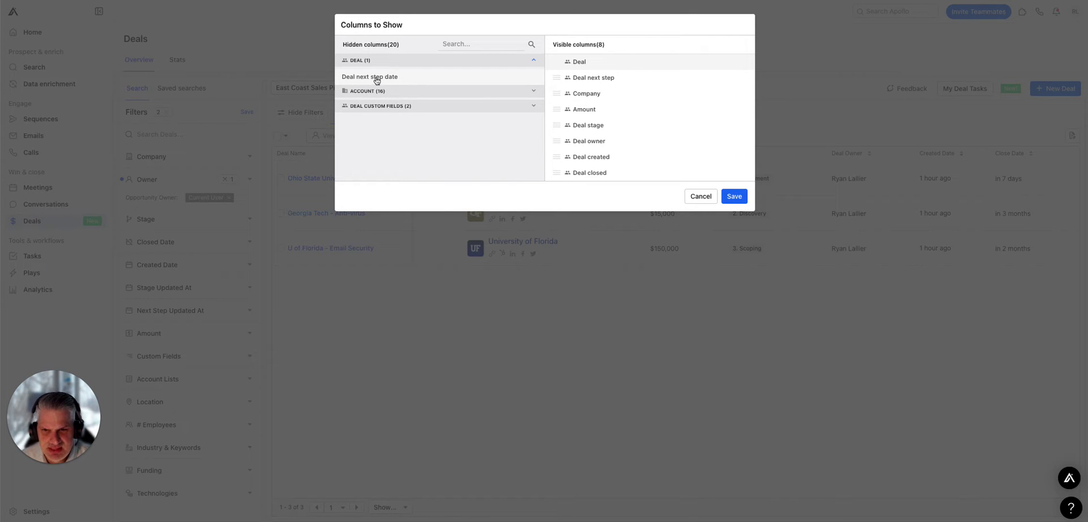
pyautogui.click(417, 92)
pyautogui.scroll(-3, 380, 220)
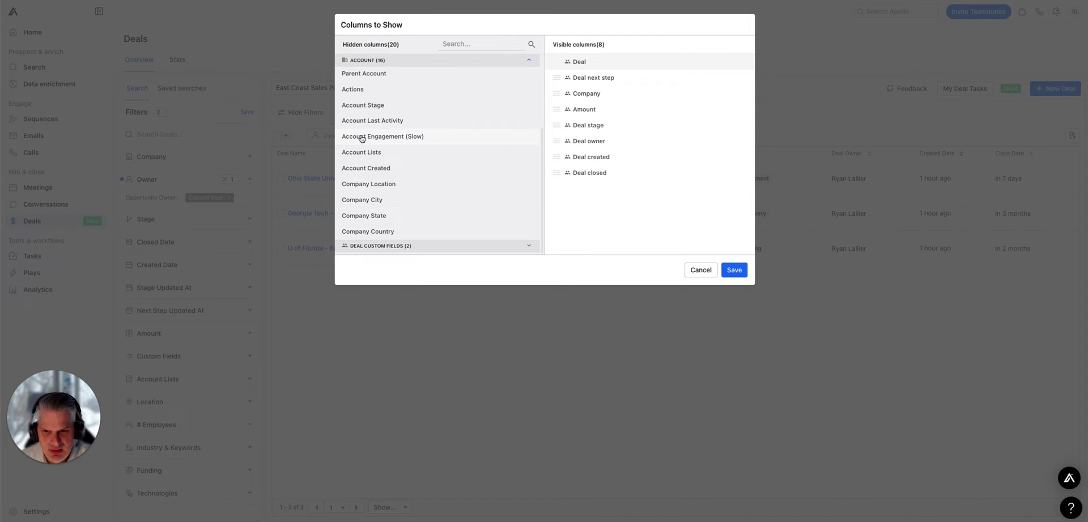
pyautogui.scroll(3, 368, 122)
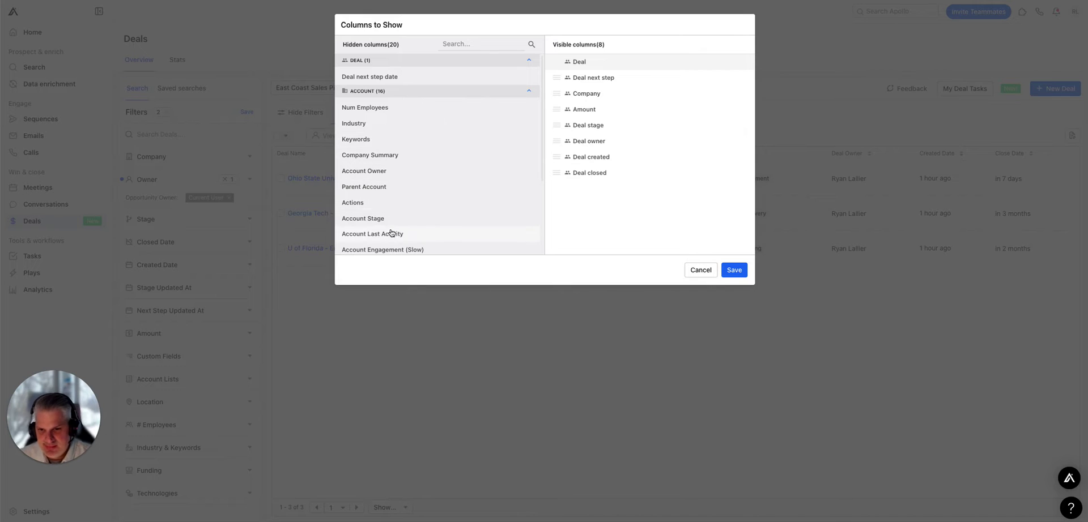
pyautogui.click(442, 317)
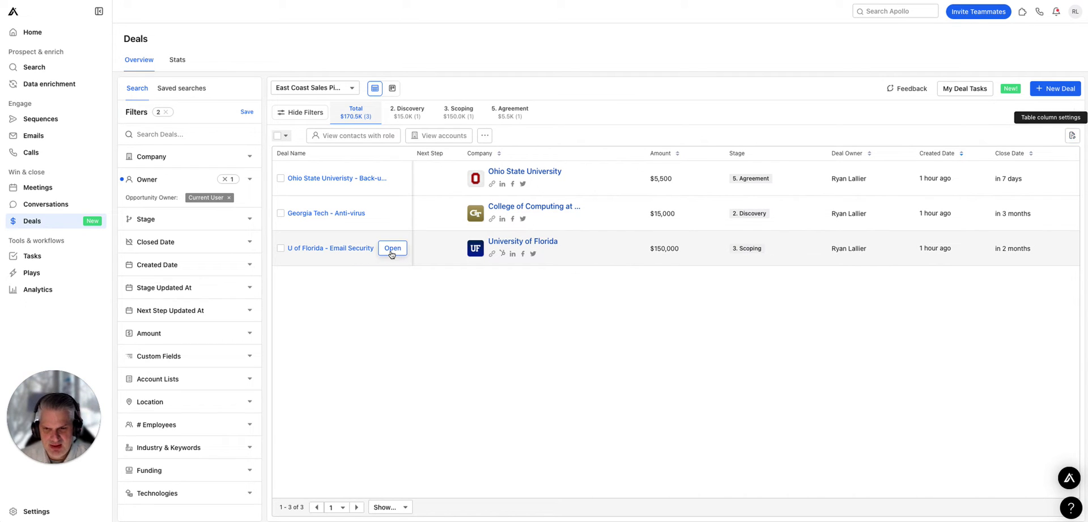
# Open the U of Florida - Email Security deal and set its forecast category to Commit
pyautogui.click(394, 252)
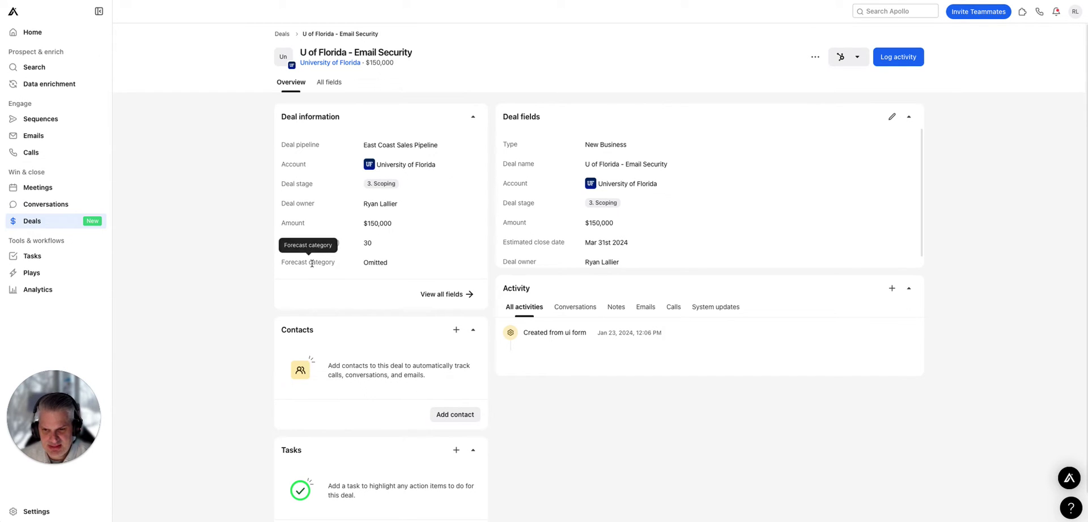
pyautogui.click(467, 266)
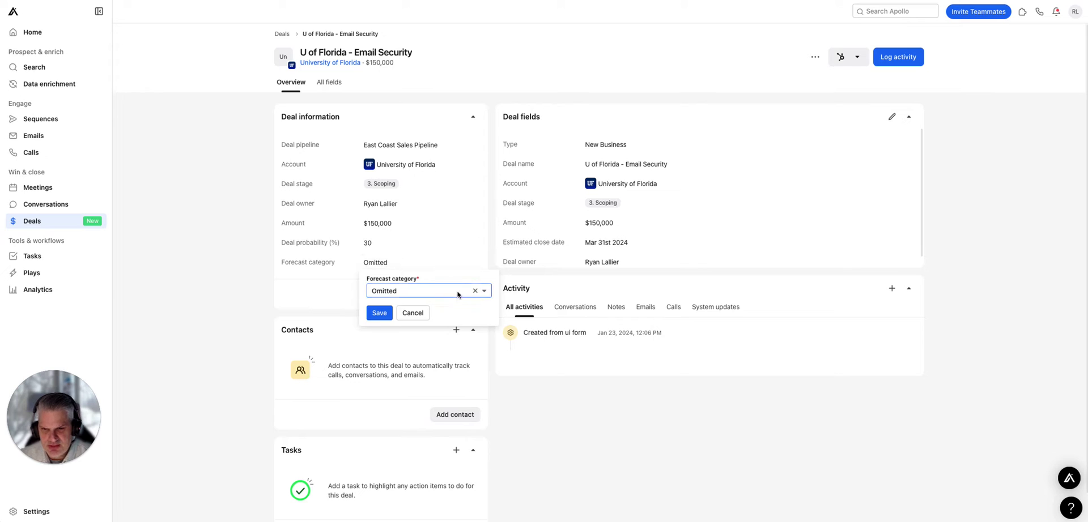
pyautogui.click(458, 291)
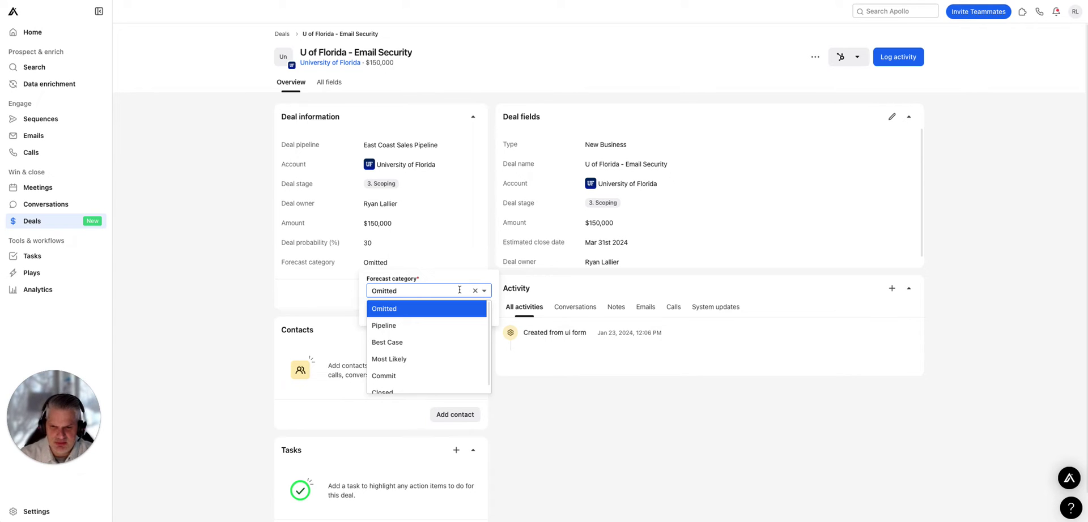
pyautogui.click(383, 376)
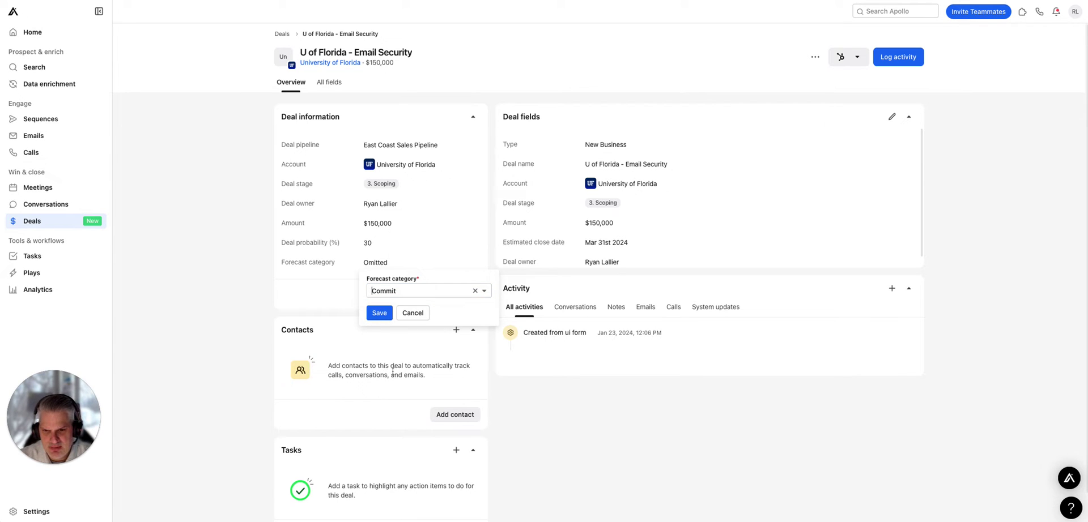
pyautogui.click(378, 313)
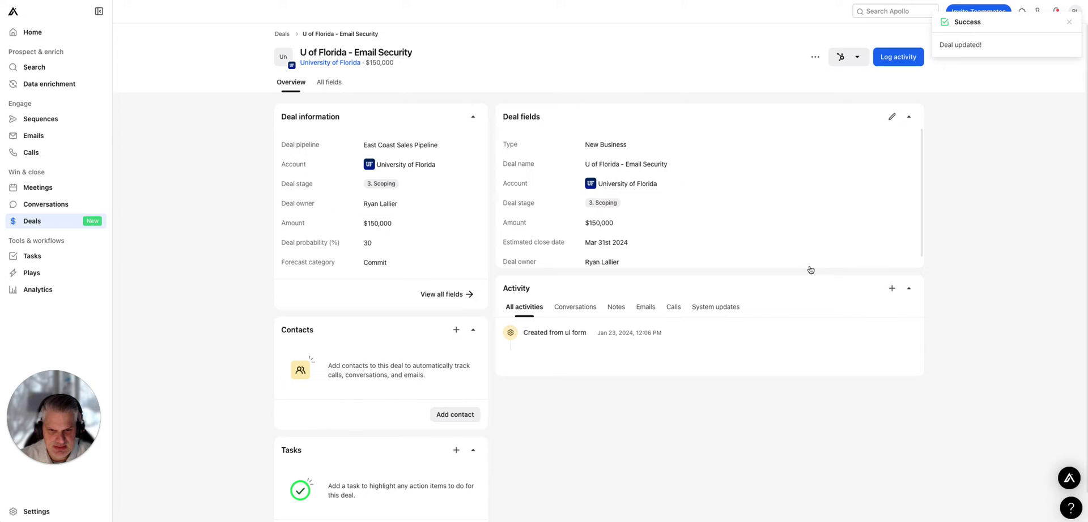
# Set the deal's estimated close date to April 30, 2024, and show its CRM sync options
pyautogui.click(897, 242)
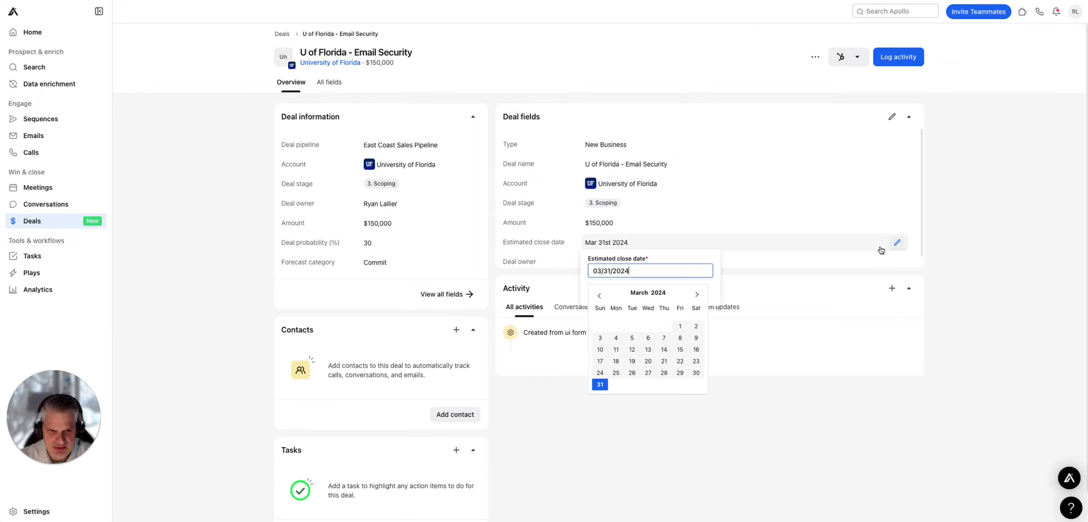
pyautogui.click(696, 295)
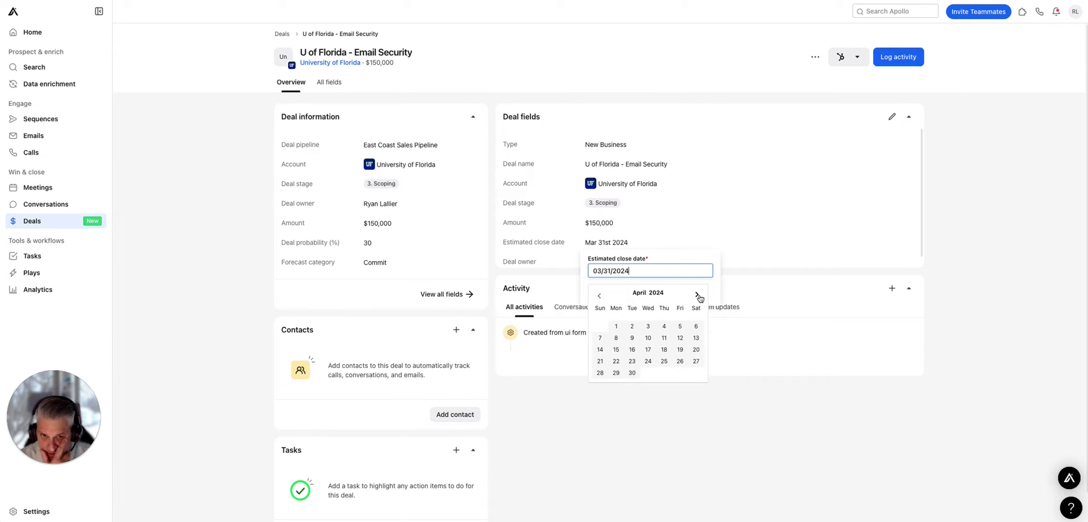
pyautogui.click(631, 372)
pyautogui.click(600, 291)
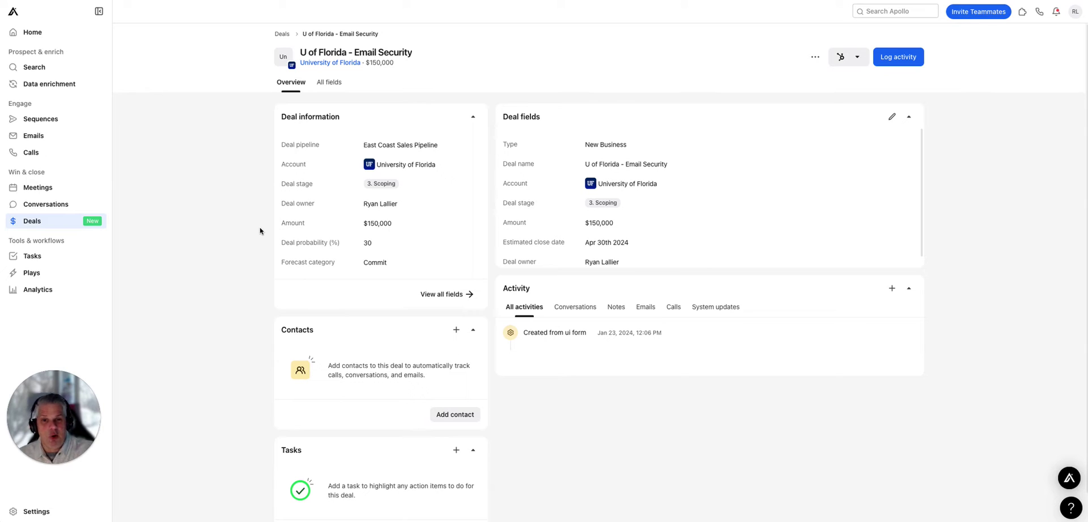
pyautogui.click(856, 57)
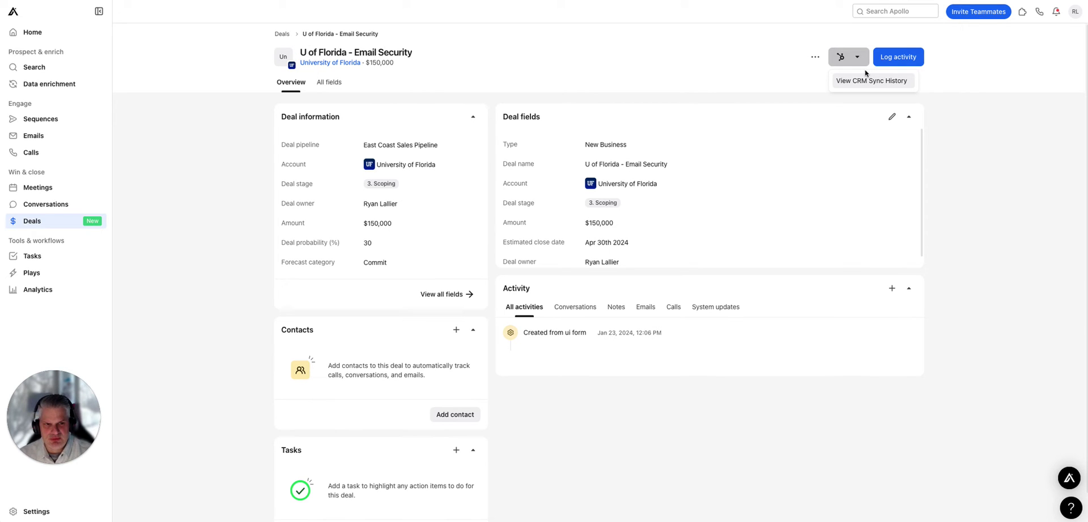
# Leave the deal for the overall deal stats and review the date filter options, win rate, conversion and stage reports
pyautogui.click(281, 35)
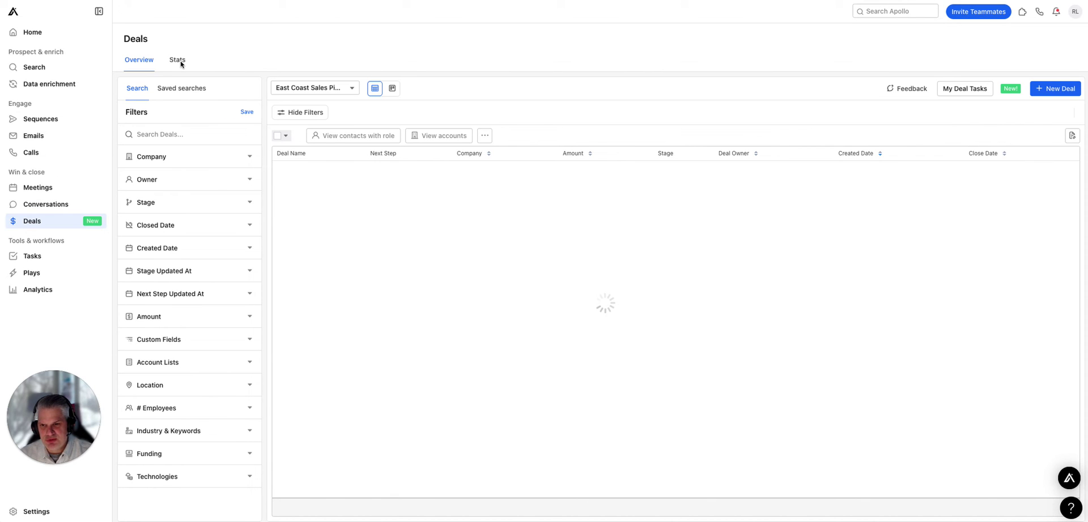
pyautogui.click(179, 61)
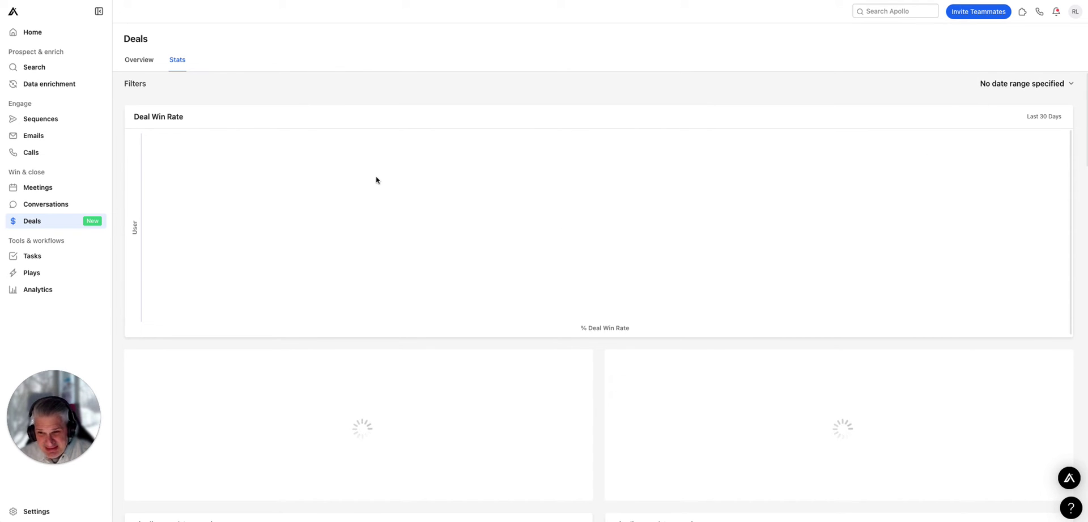
pyautogui.click(1070, 84)
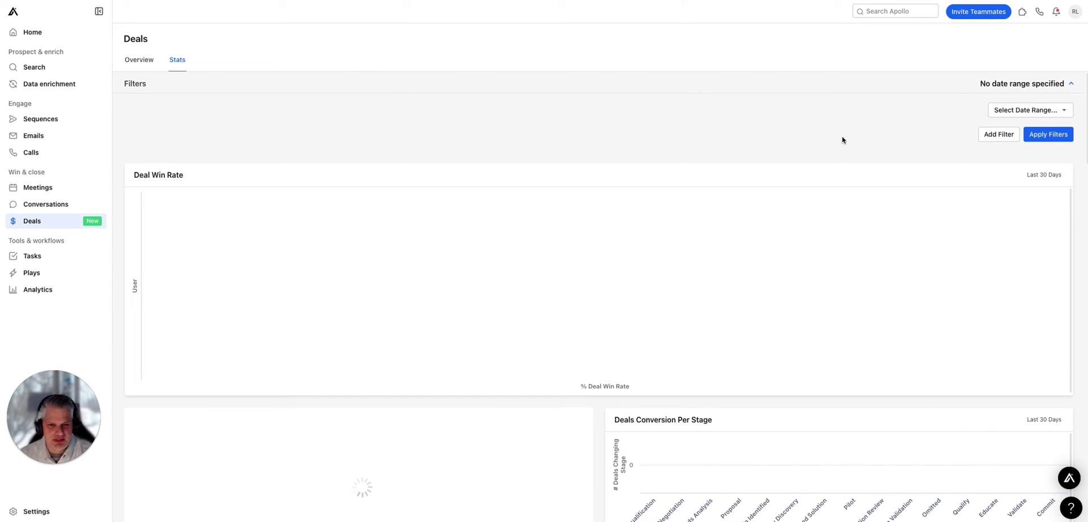
pyautogui.scroll(-3, 561, 187)
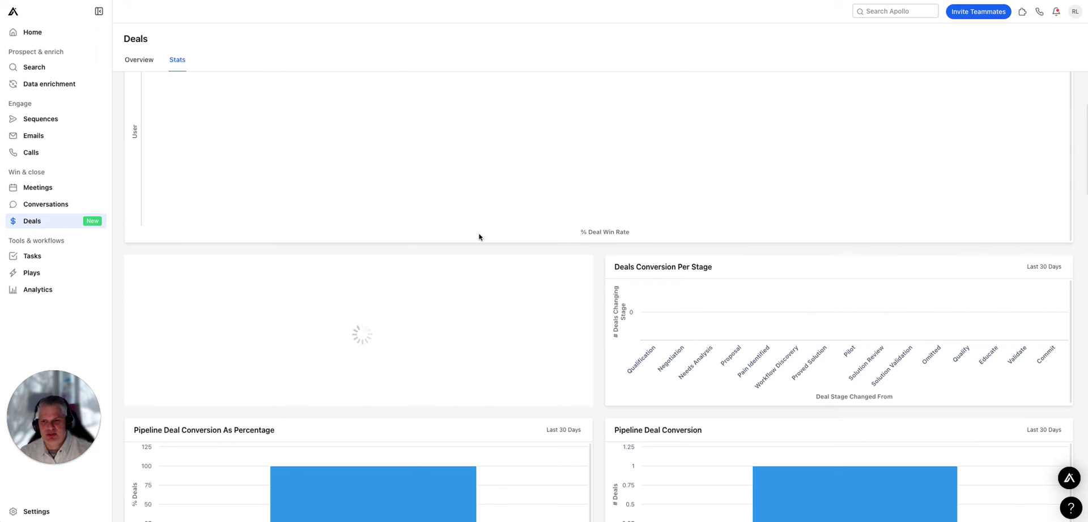
pyautogui.scroll(3, 474, 252)
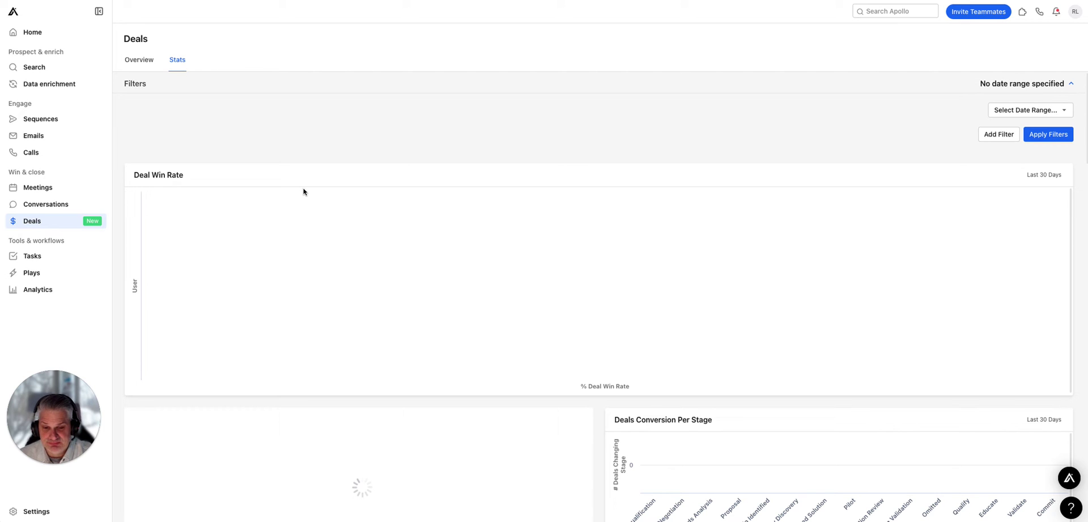
pyautogui.scroll(-5, 301, 279)
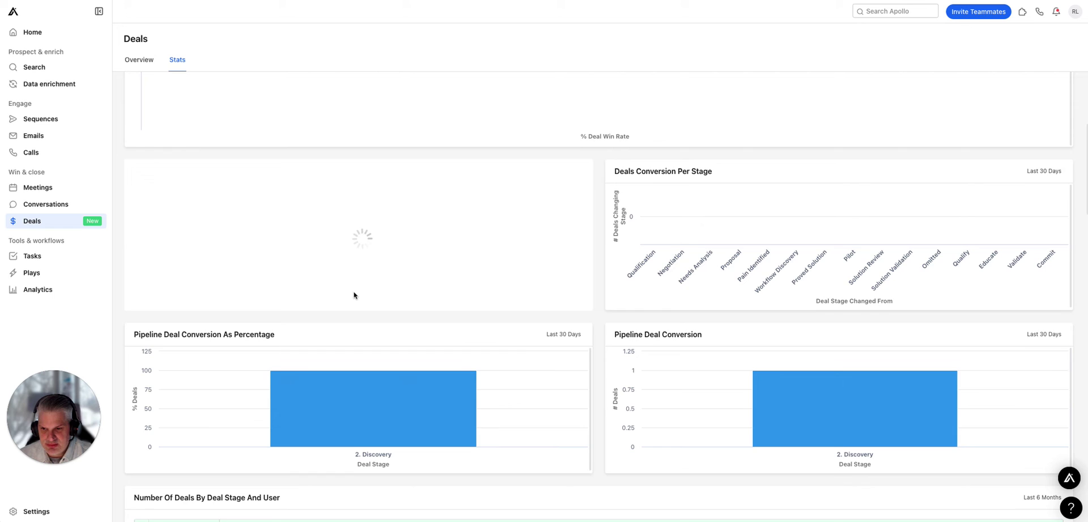
pyautogui.scroll(-1, 354, 294)
pyautogui.scroll(-6, 341, 284)
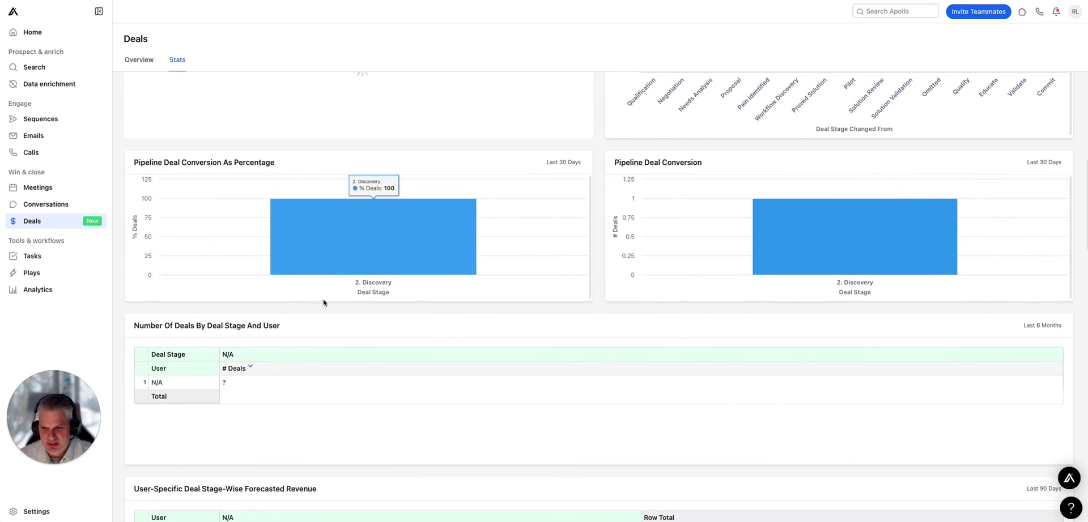
pyautogui.scroll(10, 282, 332)
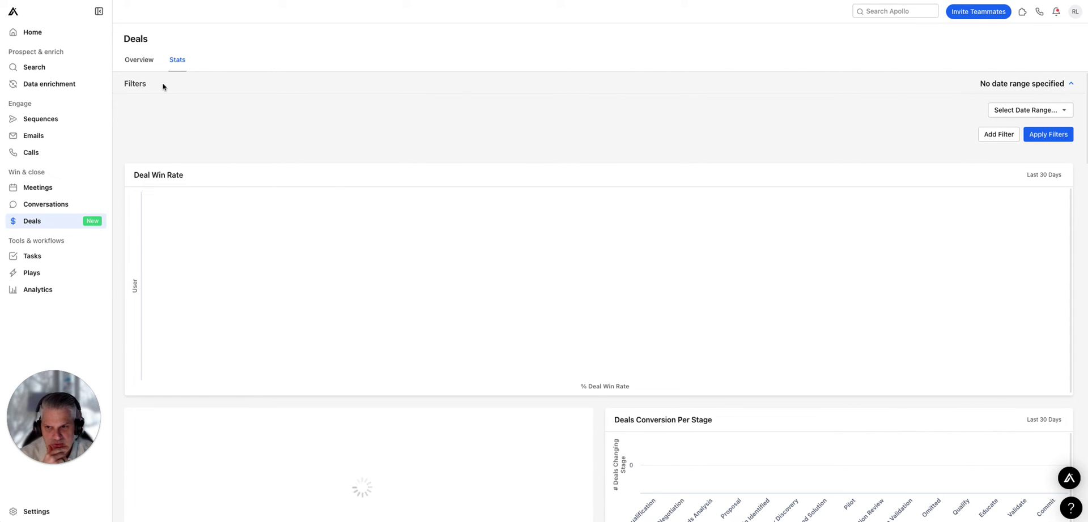
# Return to the deals overview and open the pipeline management settings
pyautogui.click(134, 63)
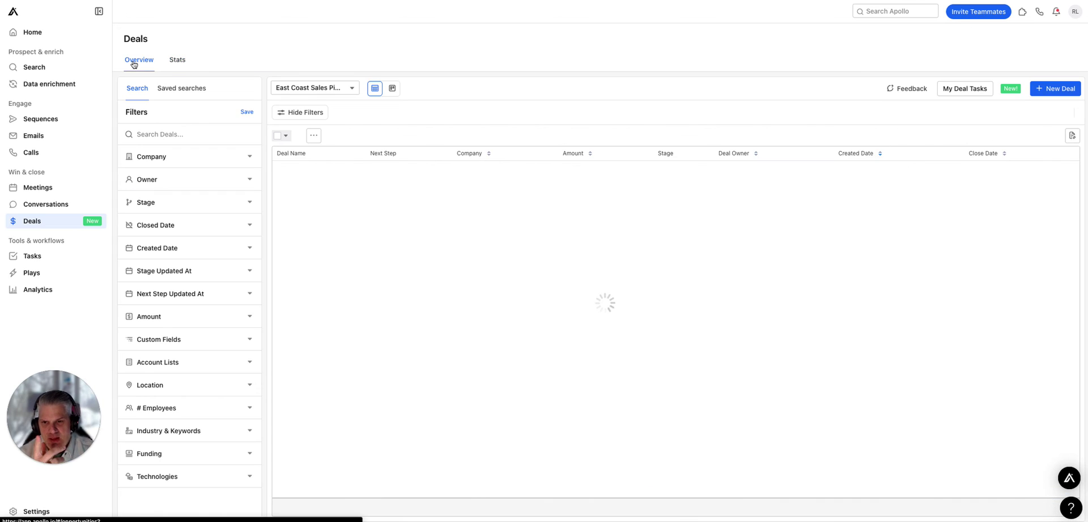
pyautogui.click(331, 90)
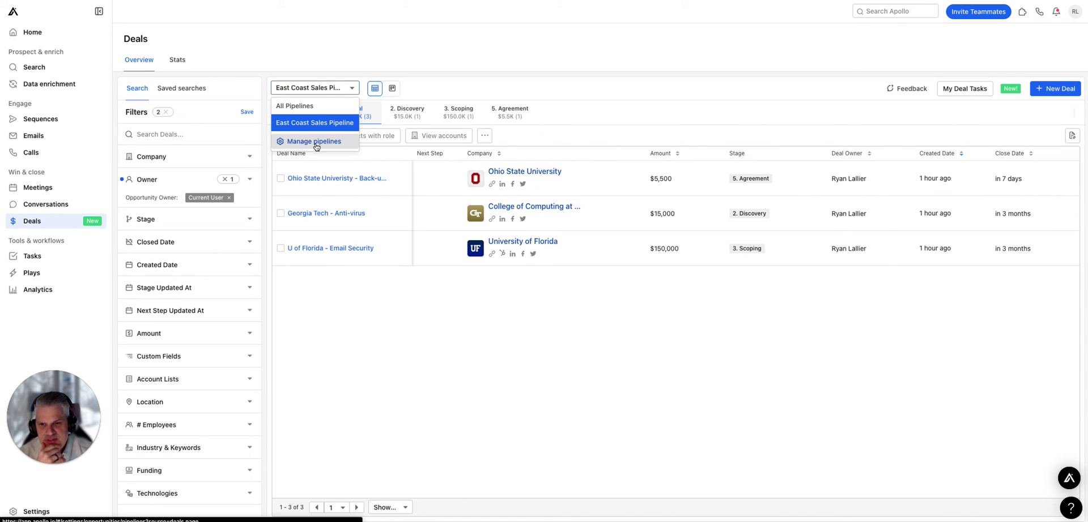
pyautogui.click(315, 143)
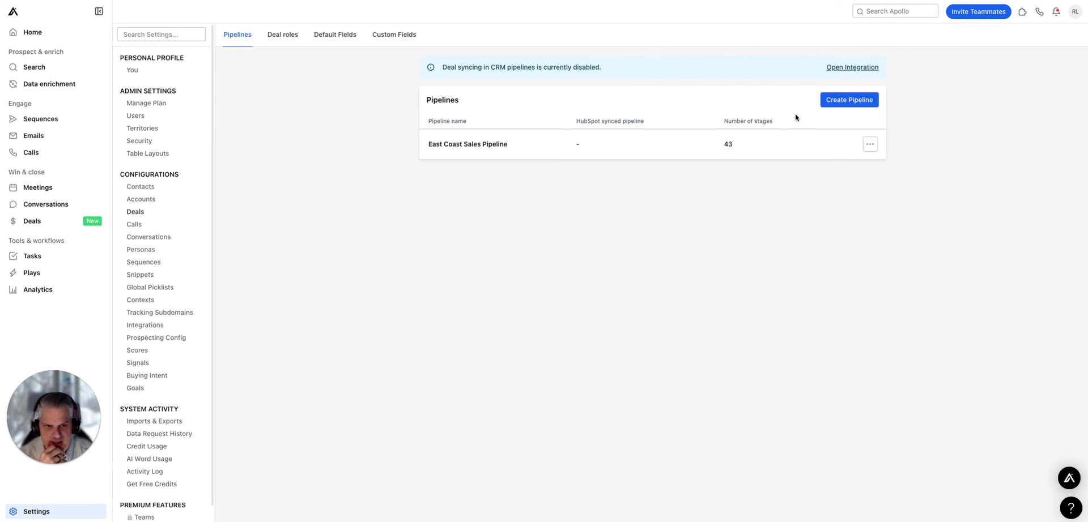
# Create a new pipeline named West Coast Pipeline and return to the list of pipelines
pyautogui.click(853, 102)
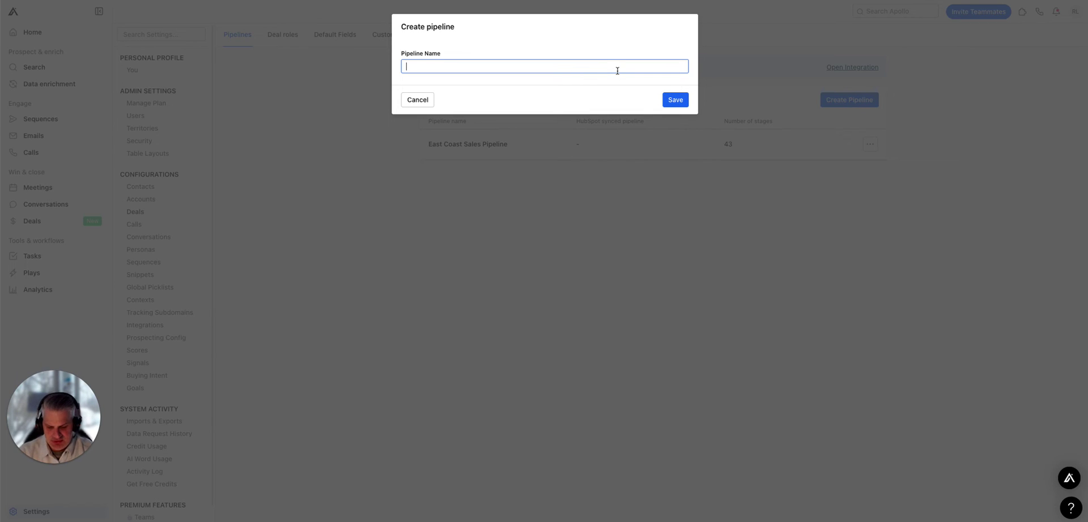
pyautogui.write('Westenr')
pyautogui.press('BackSpace')
pyautogui.press('BackSpace')
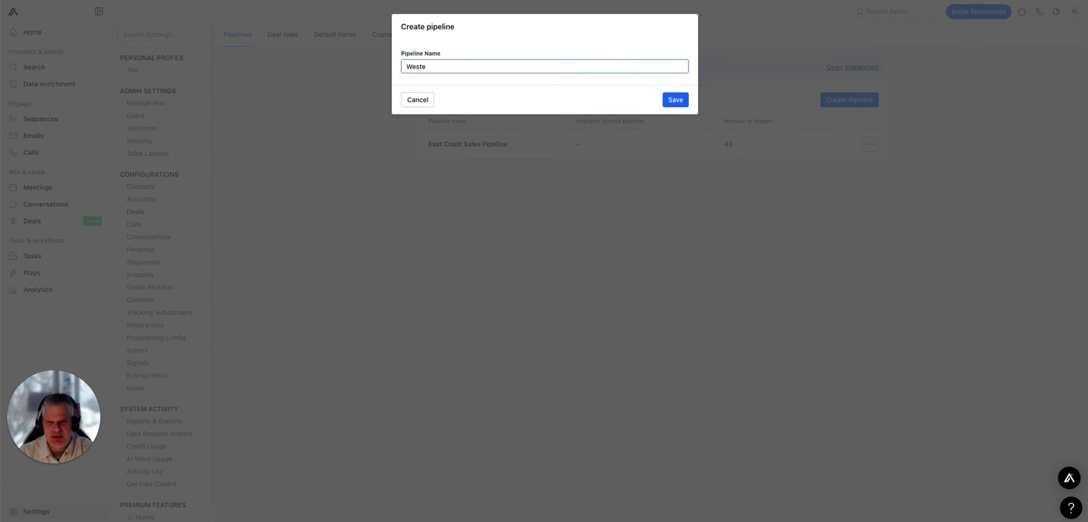
pyautogui.press('BackSpace')
pyautogui.write('Coac')
pyautogui.write('t CR')
pyautogui.press('BackSpace')
pyautogui.press('BackSpace')
pyautogui.write('Pipe')
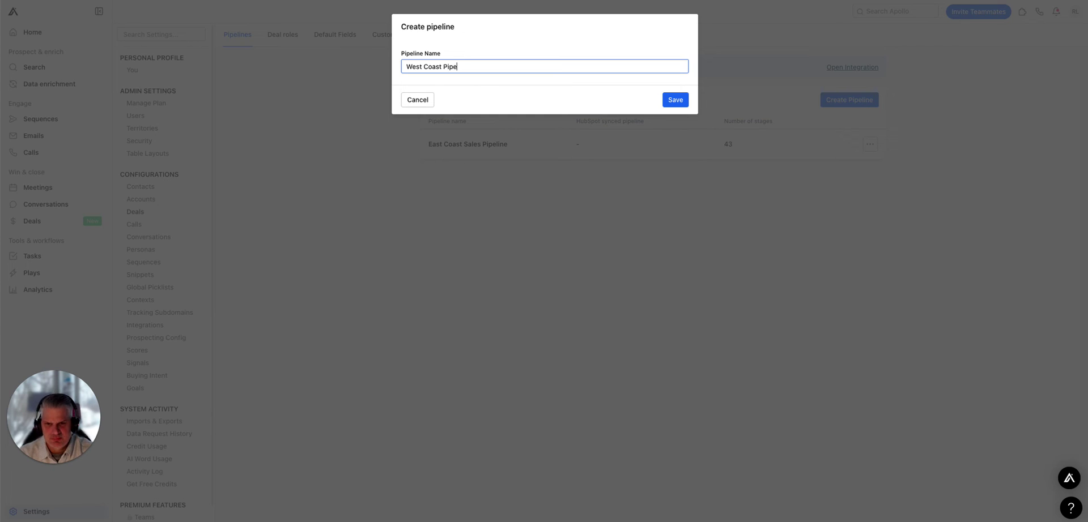
pyautogui.write('lein')
pyautogui.press('BackSpace')
pyautogui.press('BackSpace')
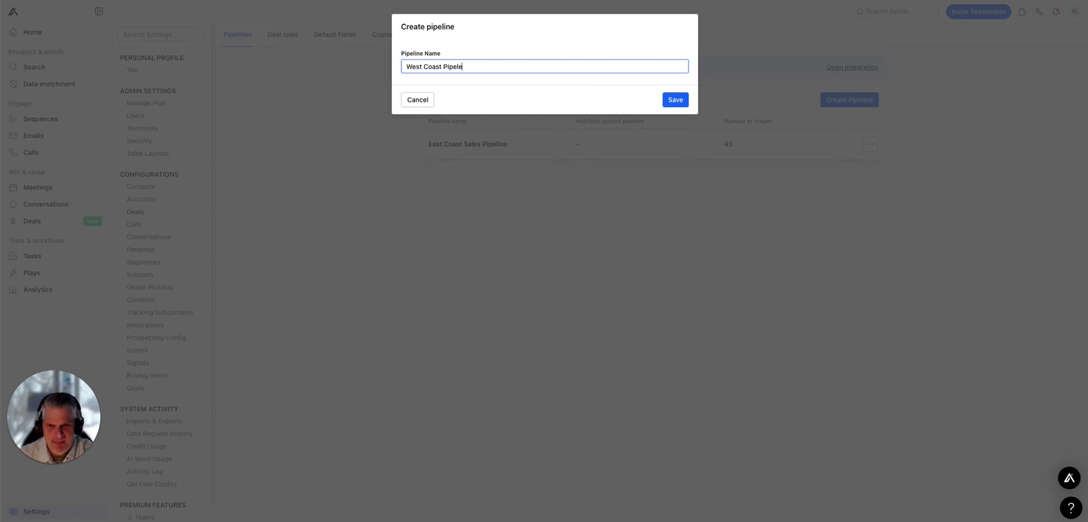
pyautogui.write('ine')
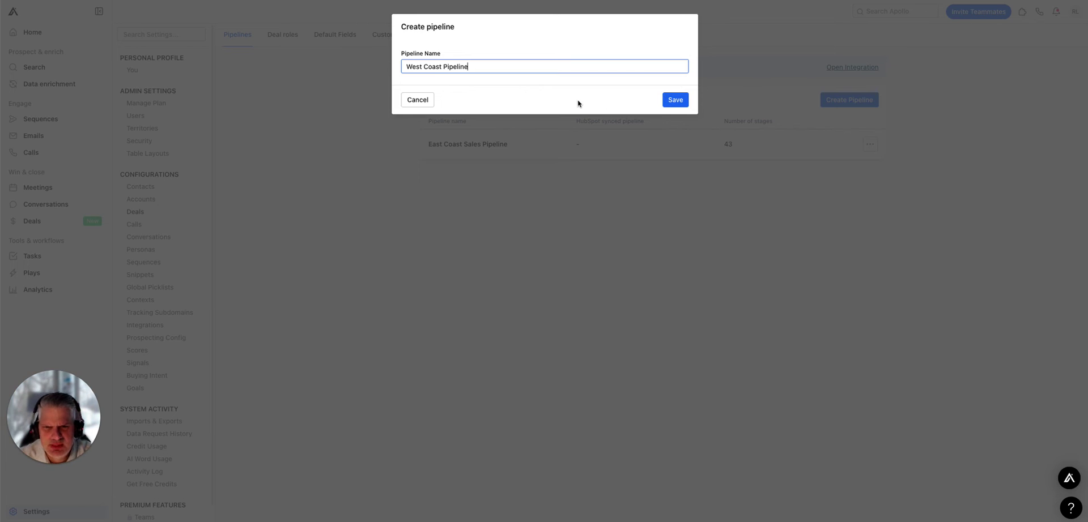
pyautogui.click(664, 100)
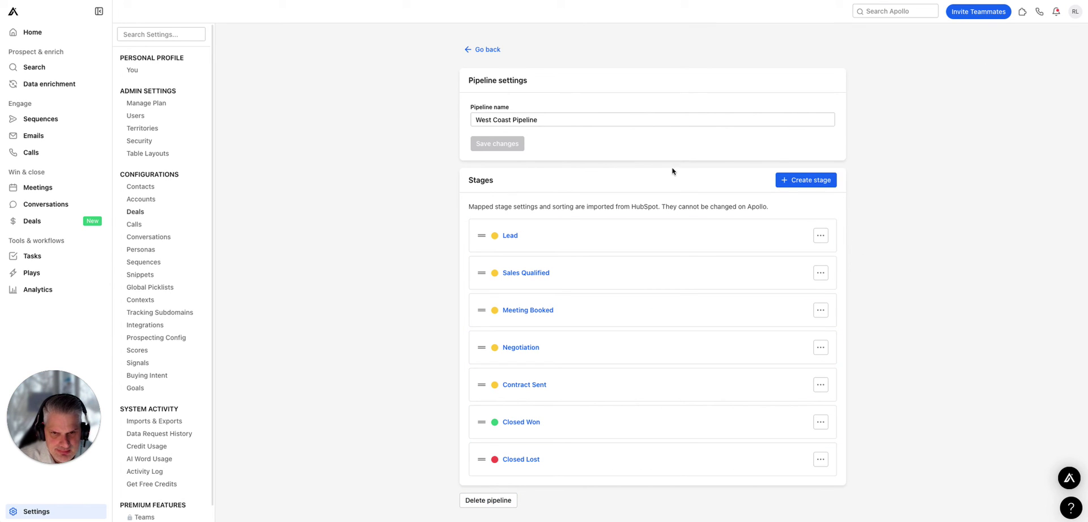
pyautogui.click(486, 50)
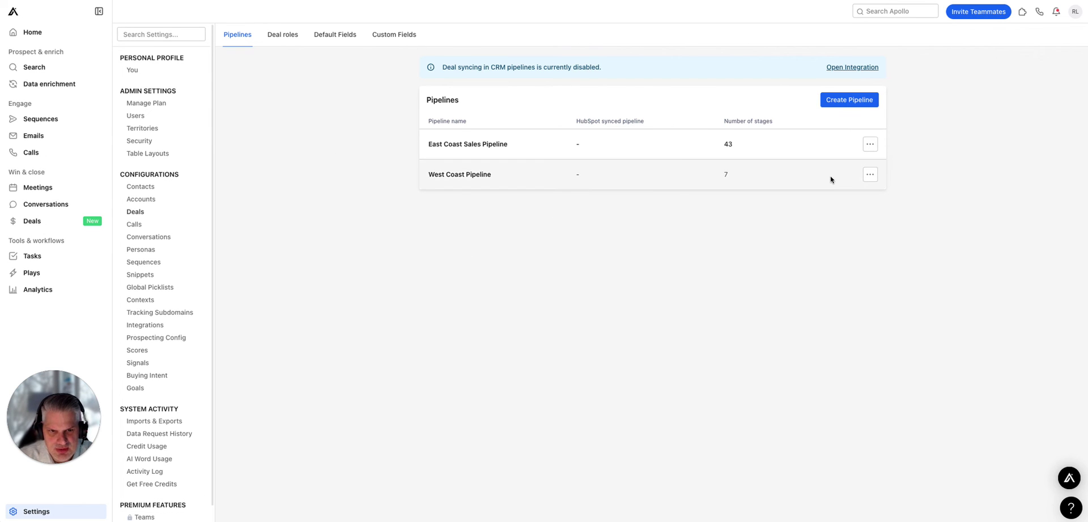
# Open West Coast Pipeline for editing, view the form for creating a deal stage, and return to the pipelines list without adding one
pyautogui.click(870, 176)
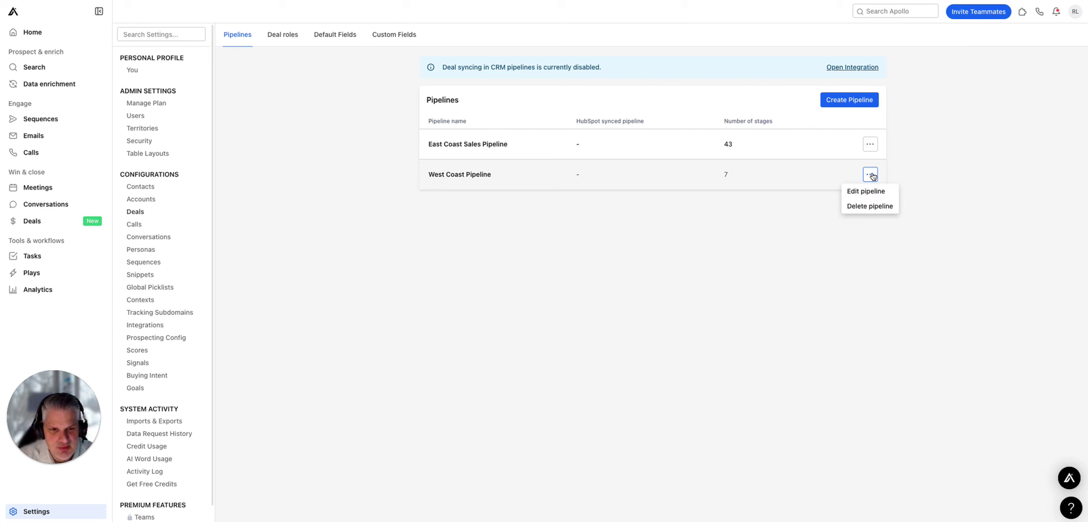
pyautogui.click(867, 191)
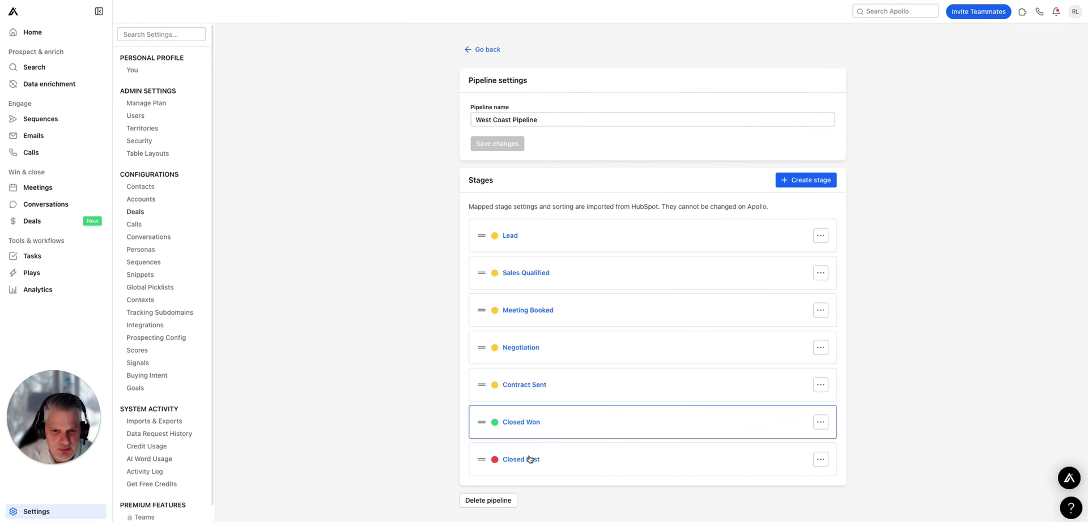
pyautogui.click(808, 181)
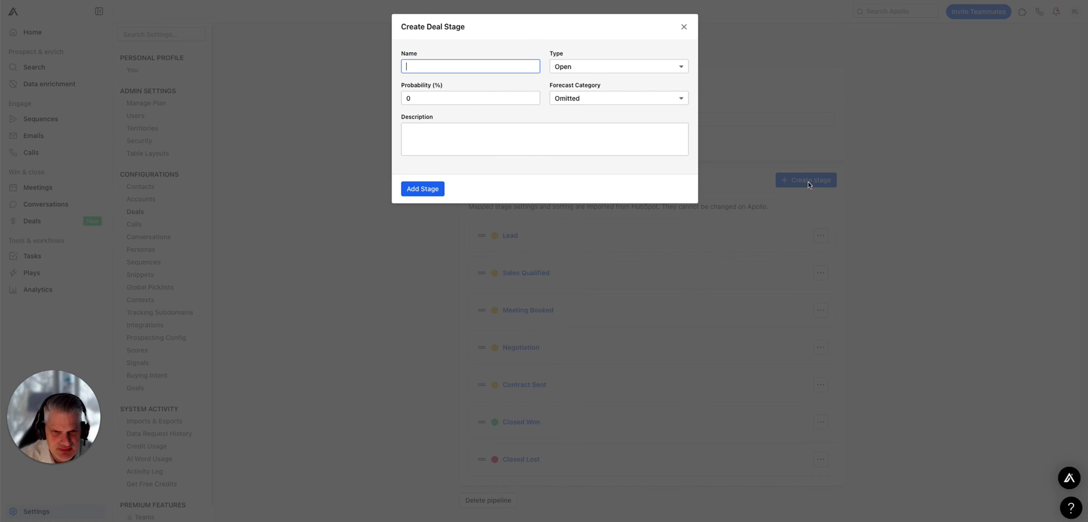
pyautogui.click(684, 26)
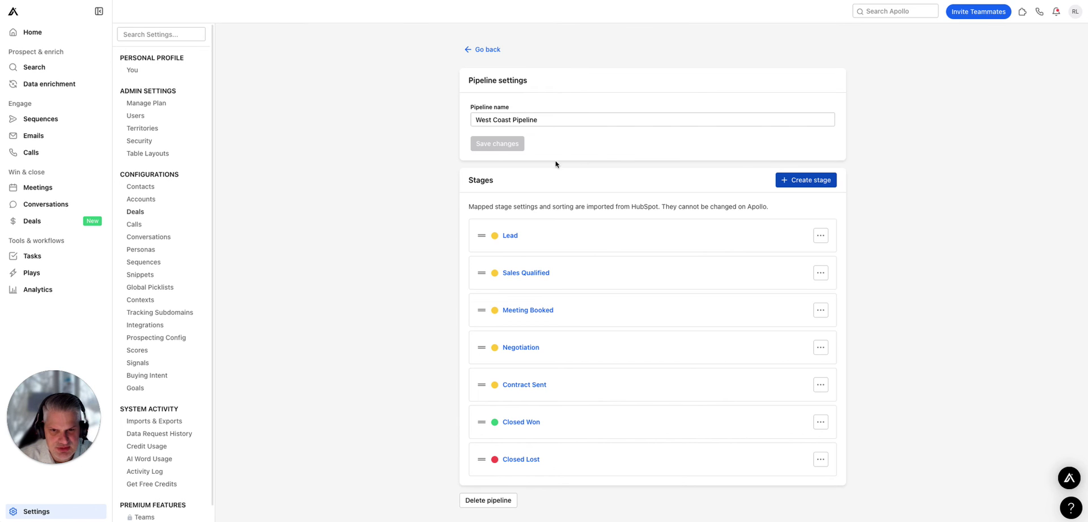
pyautogui.click(491, 50)
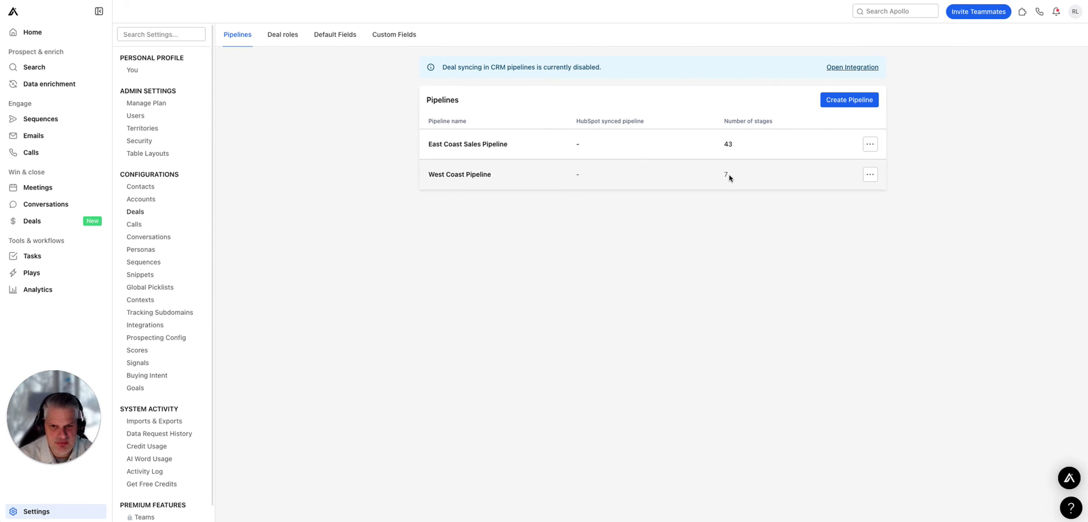
# Review the deal roles, default fields and custom fields in the deal settings
pyautogui.click(290, 43)
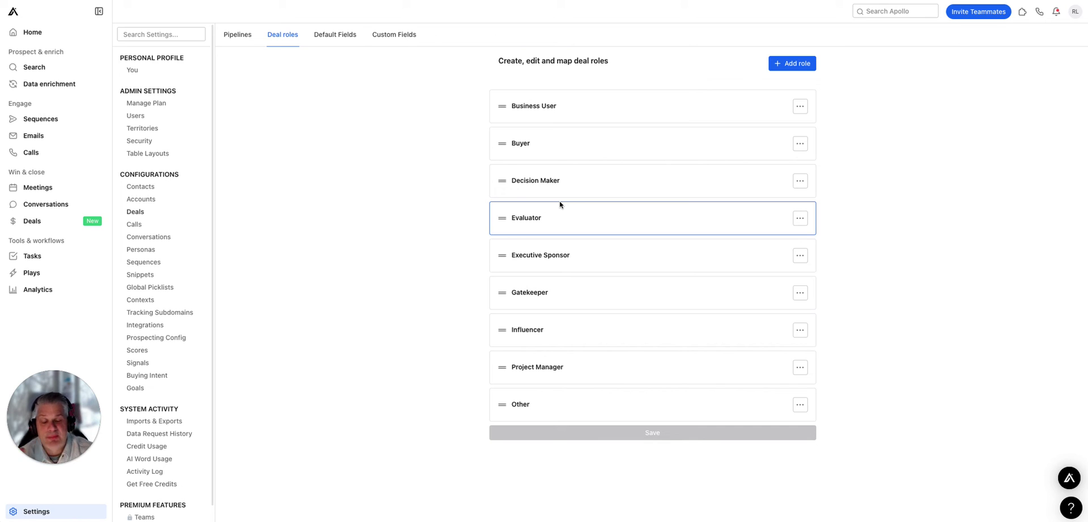
pyautogui.click(334, 35)
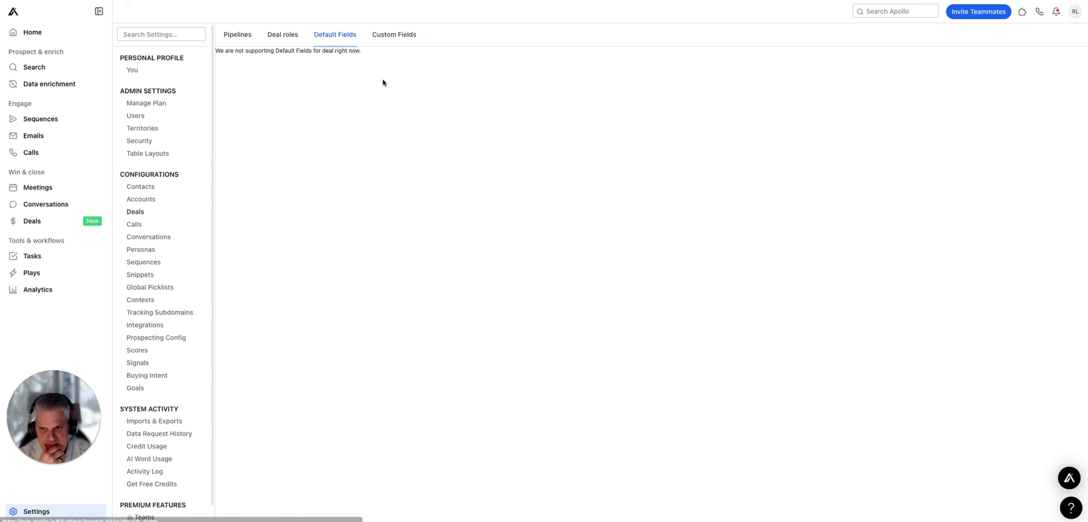
pyautogui.click(394, 36)
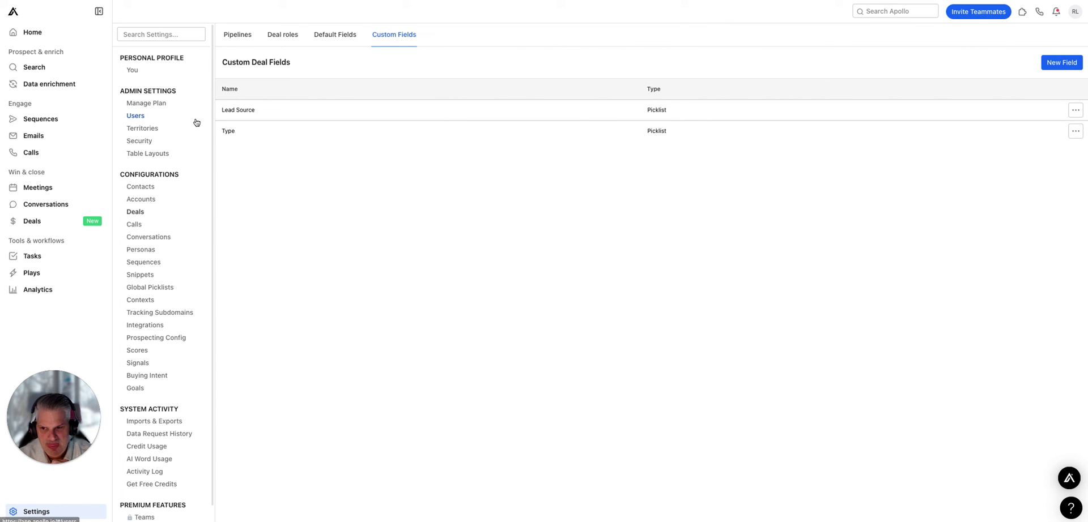
# Return to the deals overview, open the Georgia Tech - Anti-virus deal and view its additional deal actions
pyautogui.click(36, 223)
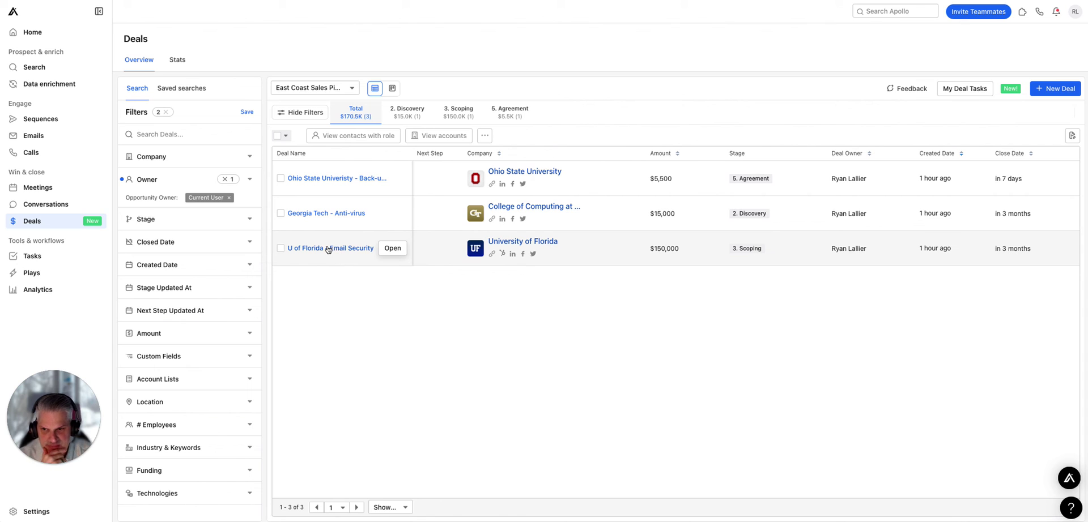
pyautogui.click(338, 214)
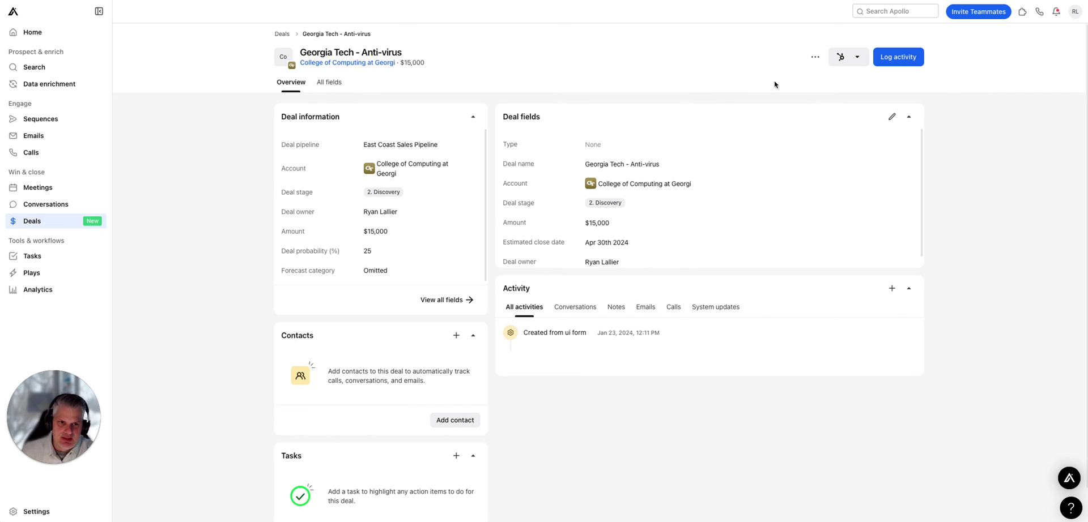
pyautogui.click(816, 57)
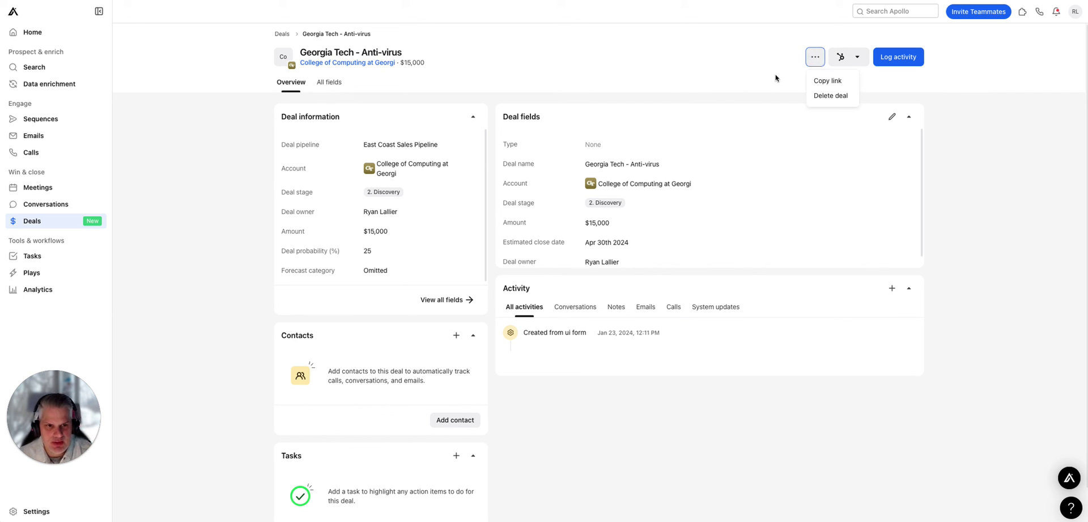
pyautogui.click(776, 78)
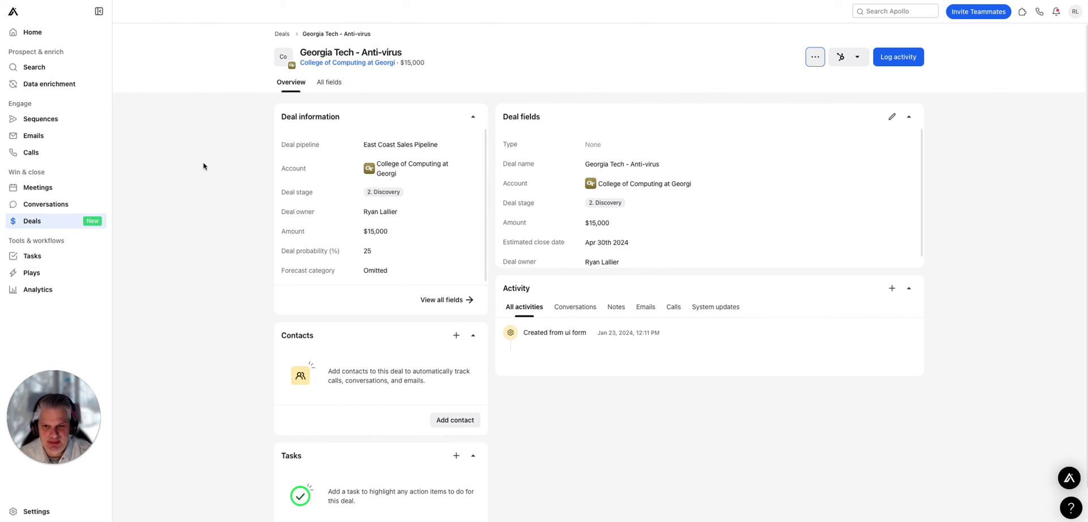
# Show all fields of the Georgia Tech - Anti-virus deal and examine its activity, revenue, MEDDPIC, BANTT, forecast and custom fields
pyautogui.click(329, 83)
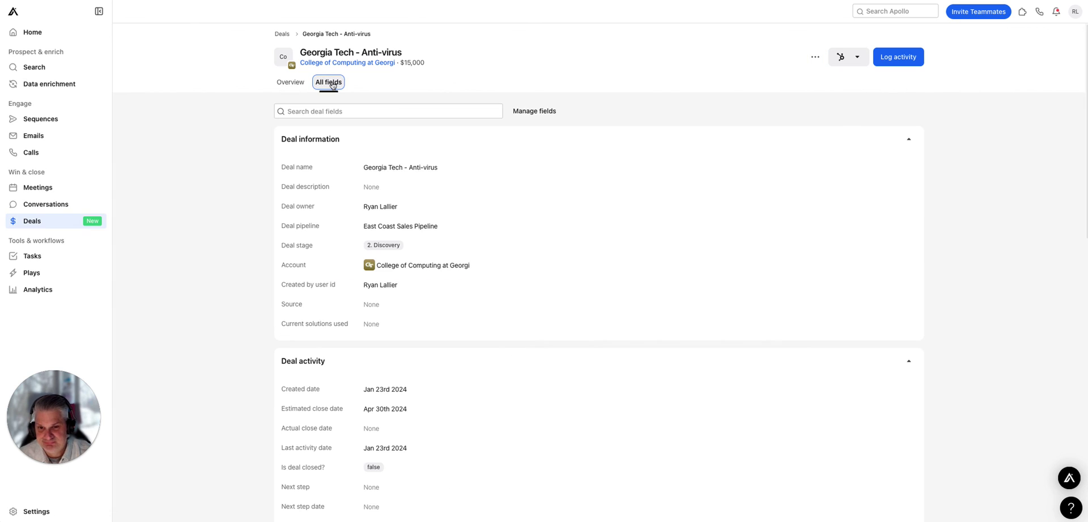
pyautogui.scroll(-3, 339, 266)
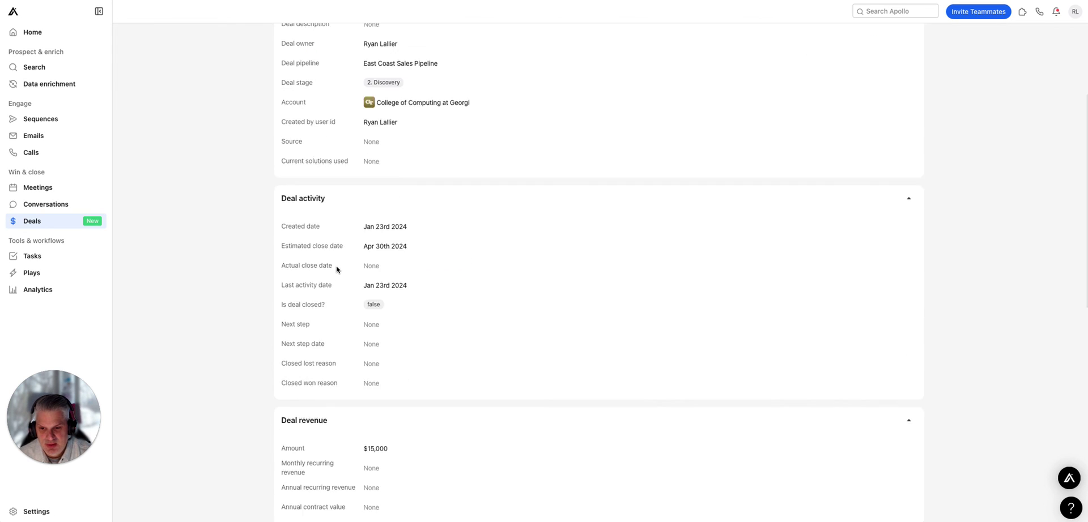
pyautogui.scroll(-8, 338, 295)
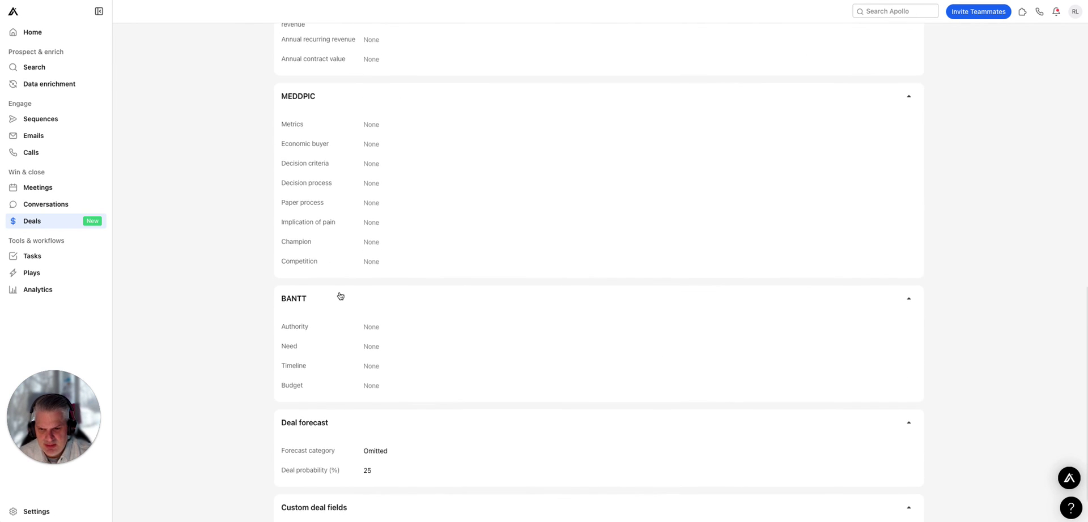
pyautogui.scroll(-1, 328, 320)
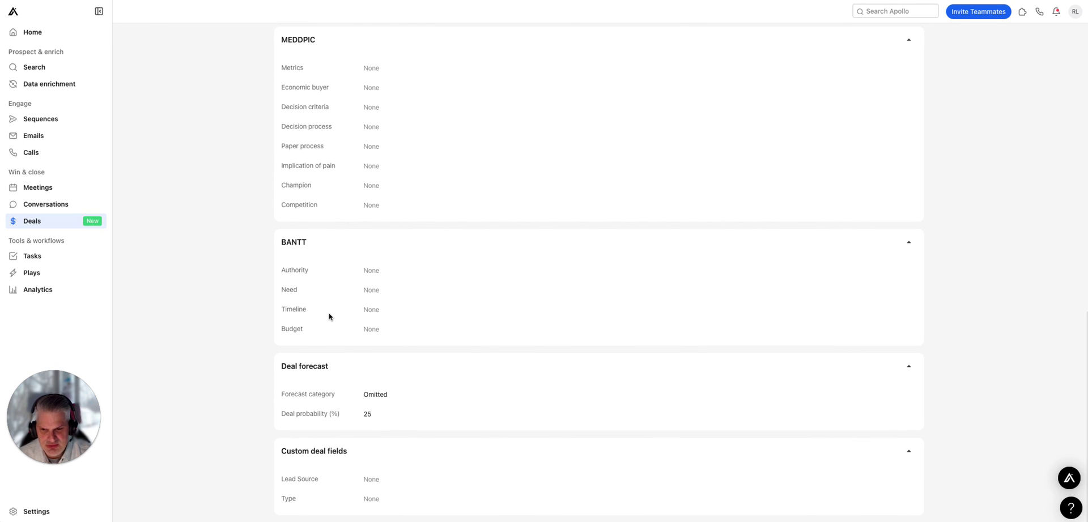
pyautogui.scroll(1, 306, 243)
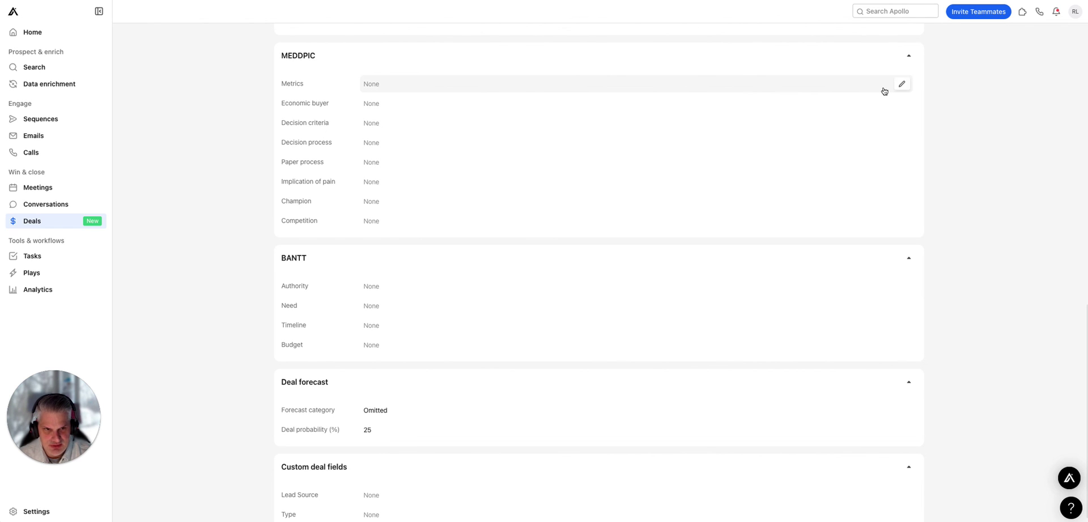
# View the entry form for the MEDDPIC Metrics field without saving a value, and return to the deals overview
pyautogui.click(901, 86)
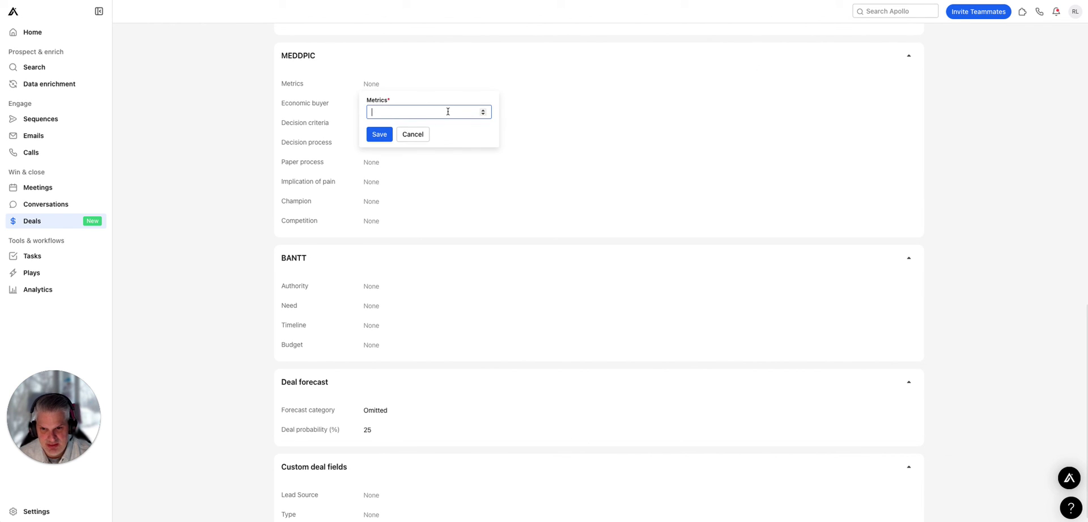
pyautogui.click(409, 134)
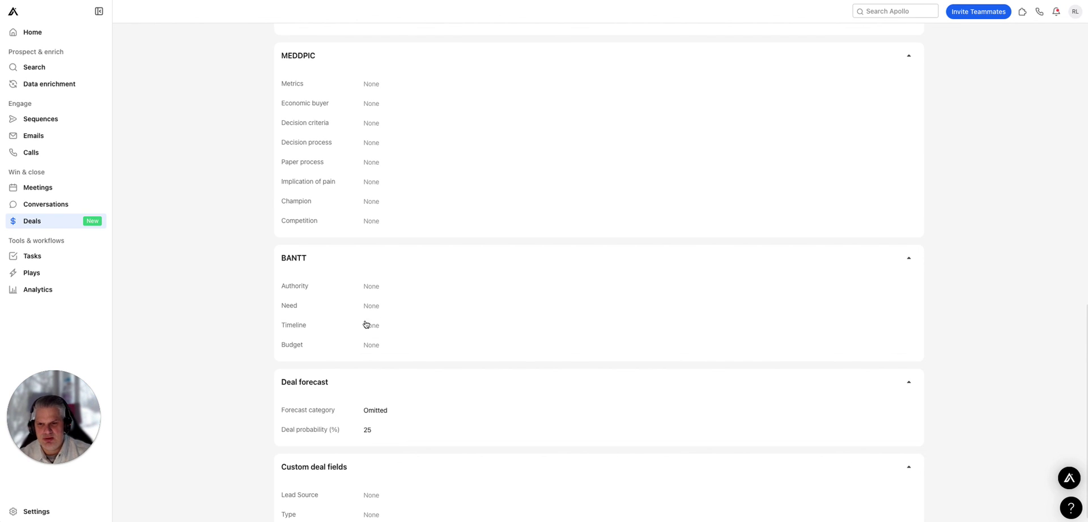
pyautogui.scroll(-1, 368, 295)
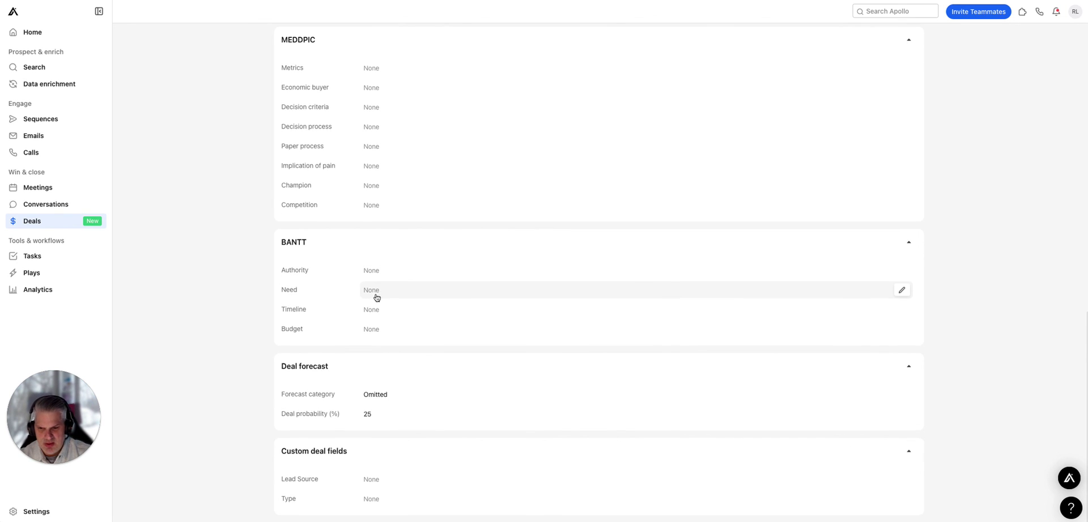
pyautogui.scroll(15, 378, 296)
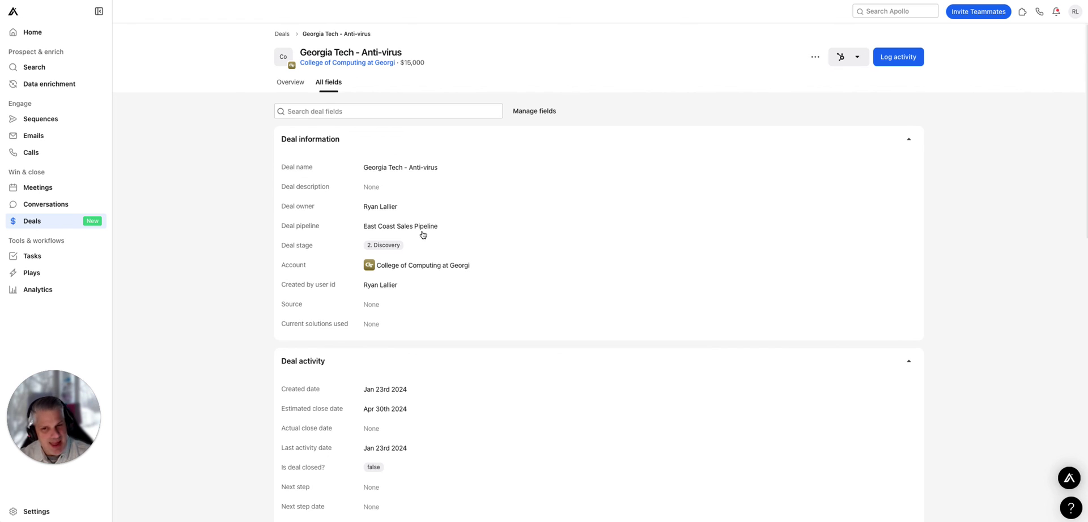
pyautogui.click(282, 33)
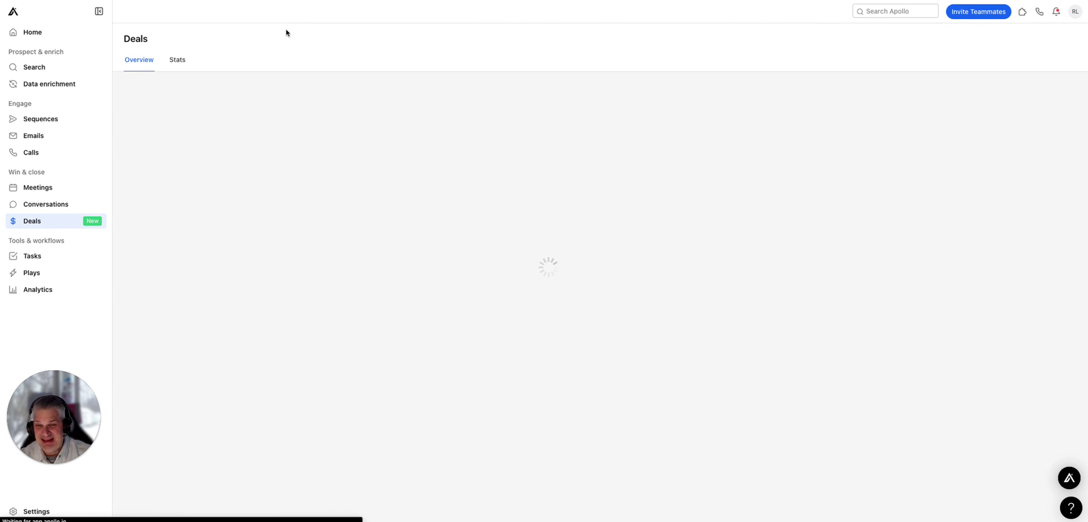